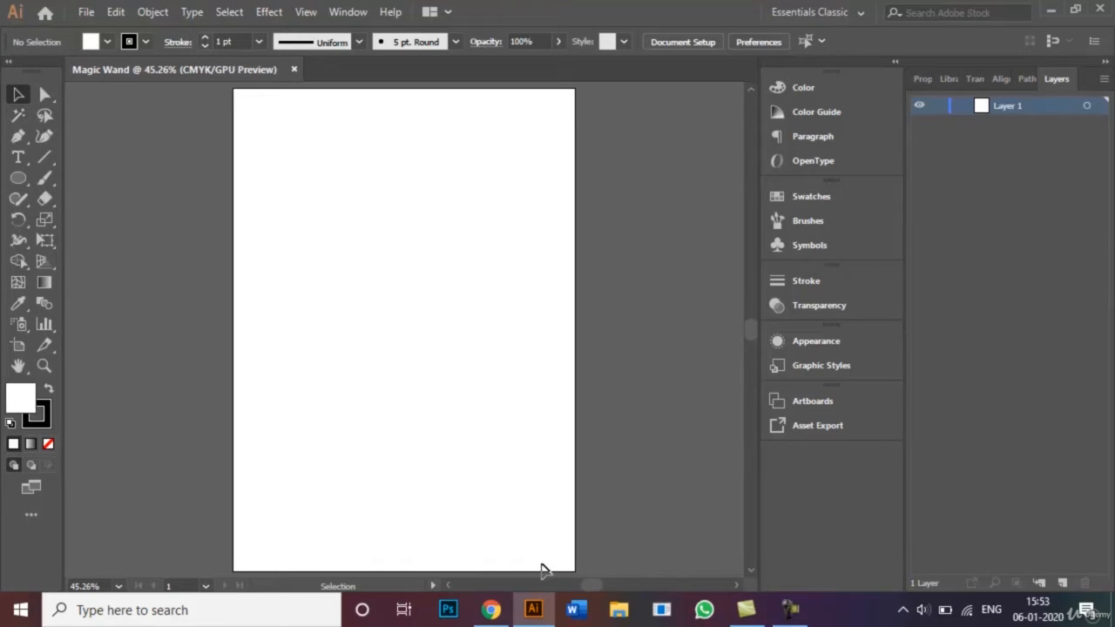
{"action": "left_click", "coordinate": [784, 622]}
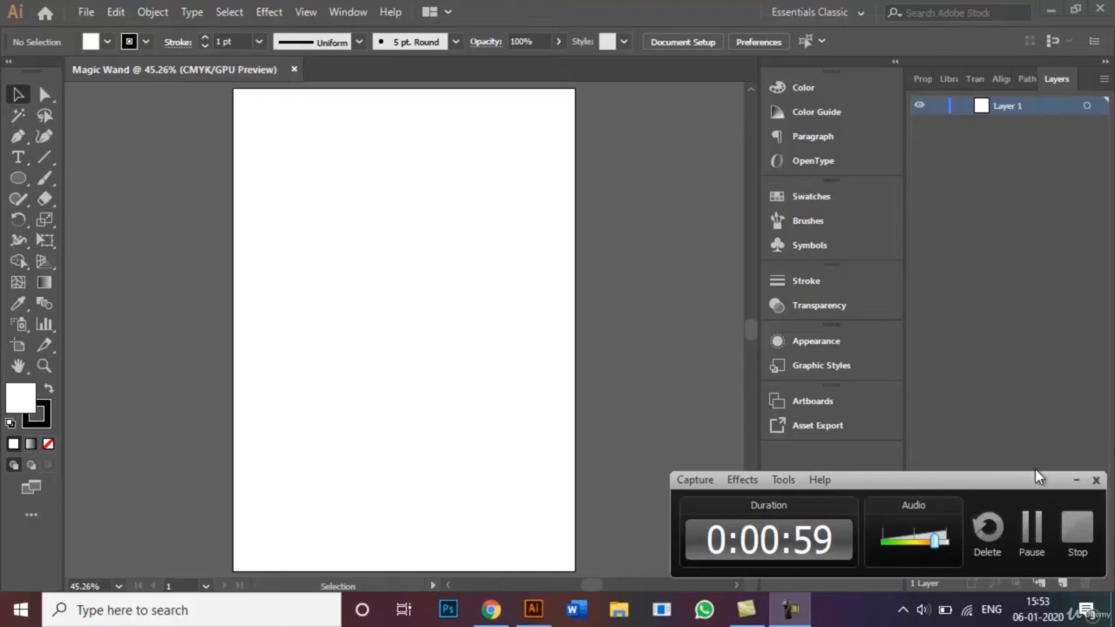
{"action": "left_click", "coordinate": [1038, 530]}
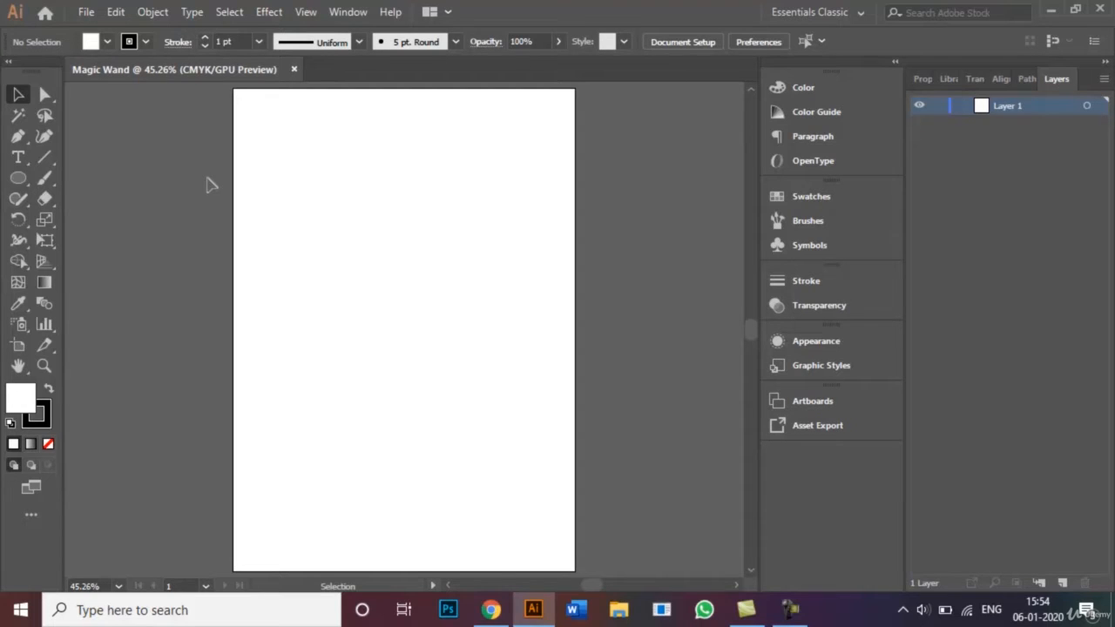
Step: Draw eight separate circles and ellipses of varied sizes and proportions across the artboard with the Ellipse tool
{"action": "left_click", "coordinate": [18, 179]}
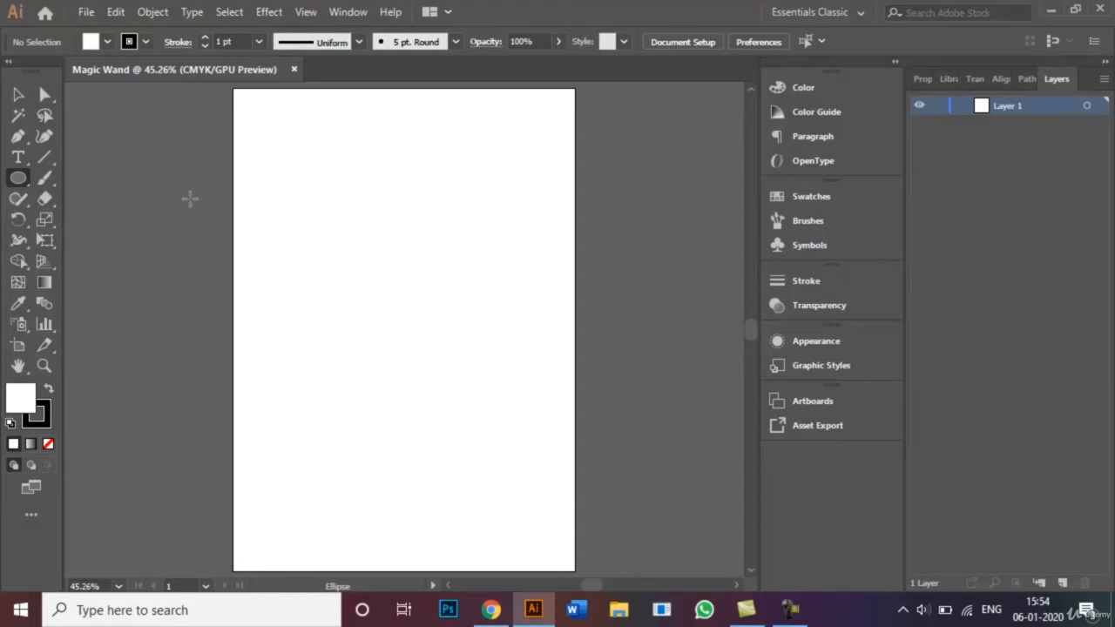
{"action": "left_click", "coordinate": [16, 179]}
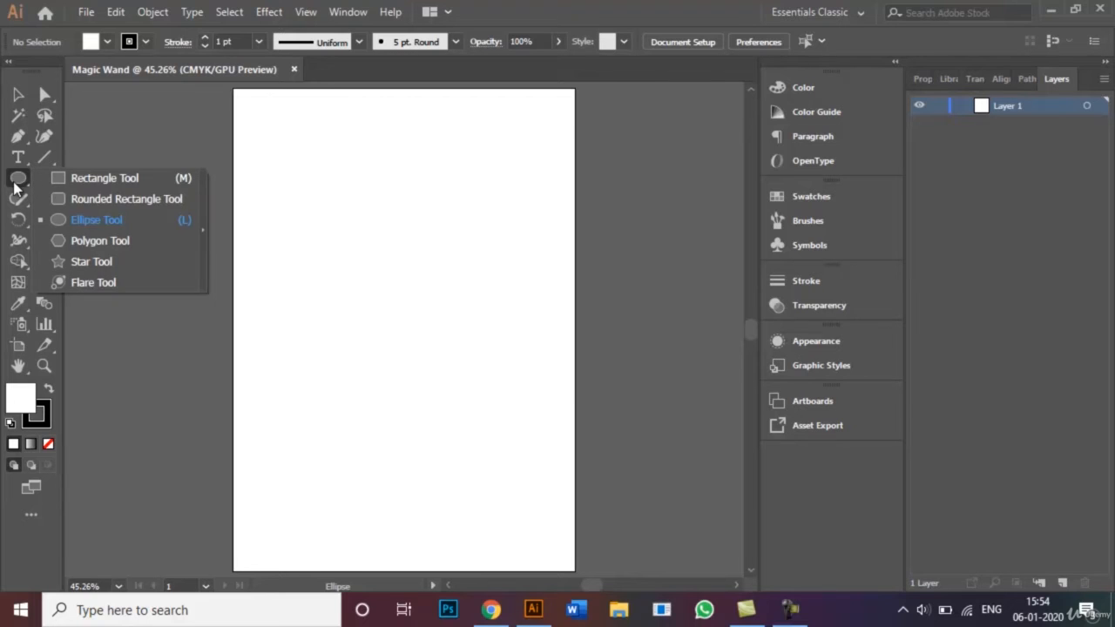
{"action": "left_click", "coordinate": [96, 223]}
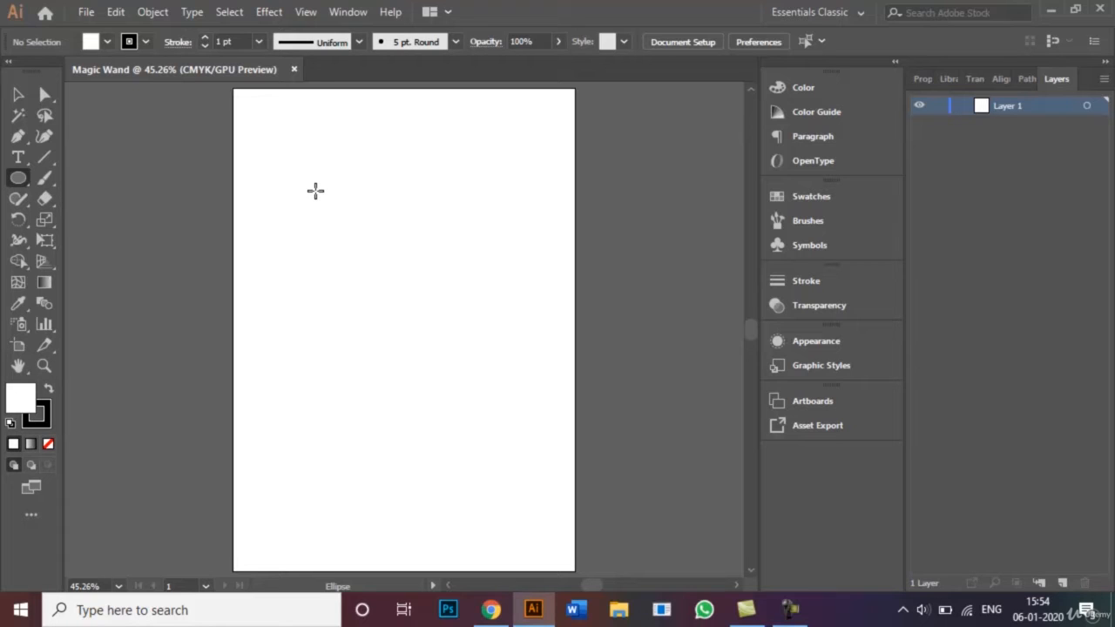
{"action": "left_click_drag", "start_coordinate": [297, 176], "coordinate": [364, 241]}
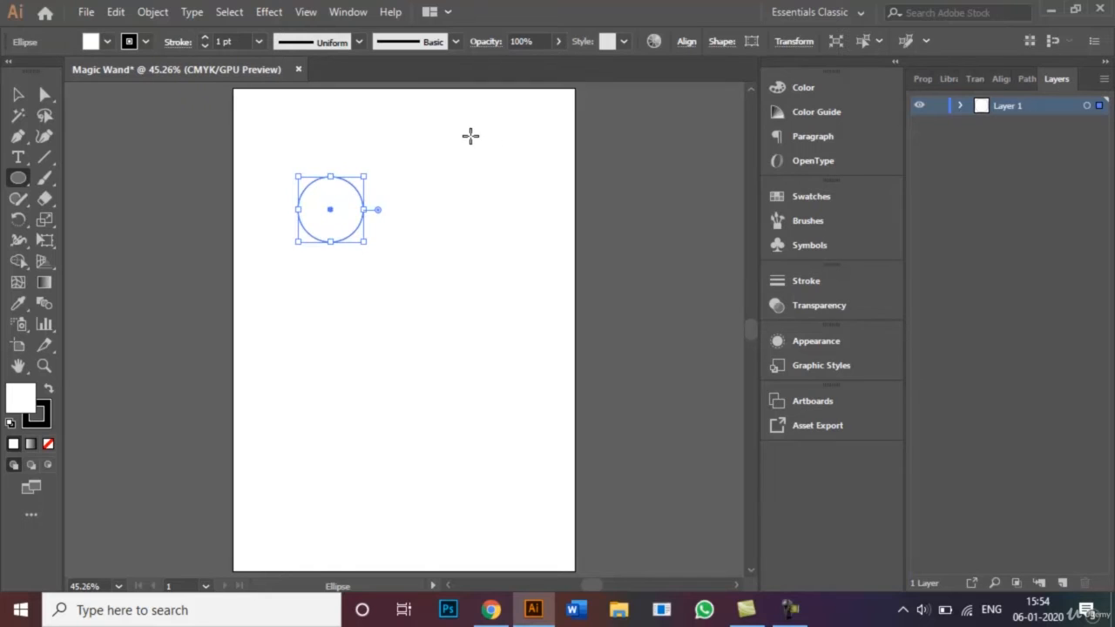
{"action": "left_click_drag", "start_coordinate": [470, 135], "coordinate": [518, 180]}
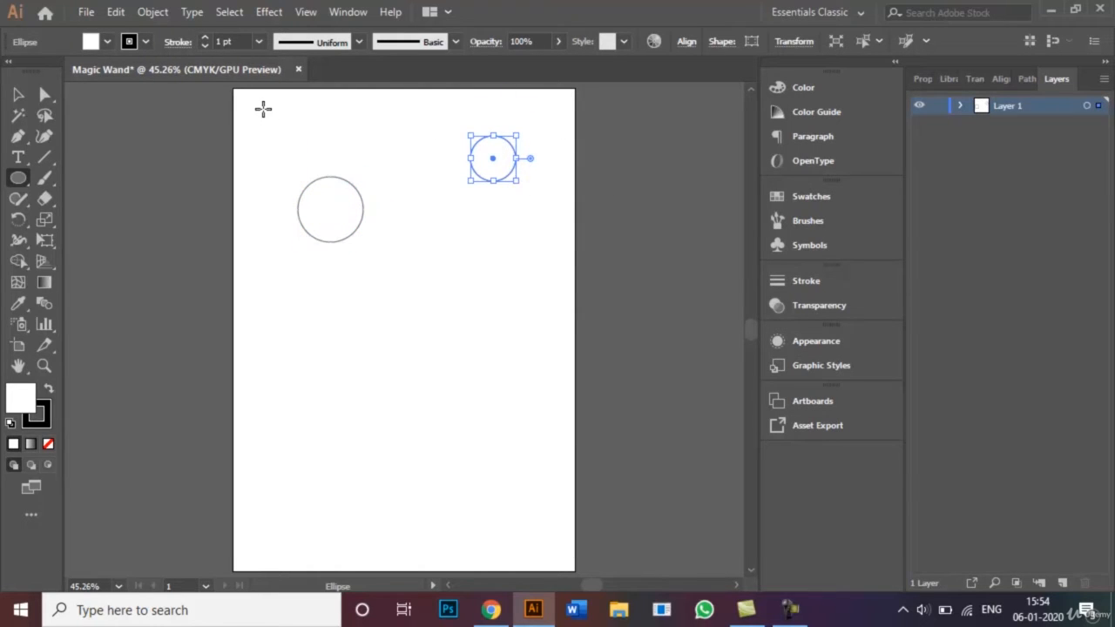
{"action": "left_click_drag", "start_coordinate": [261, 109], "coordinate": [341, 131]}
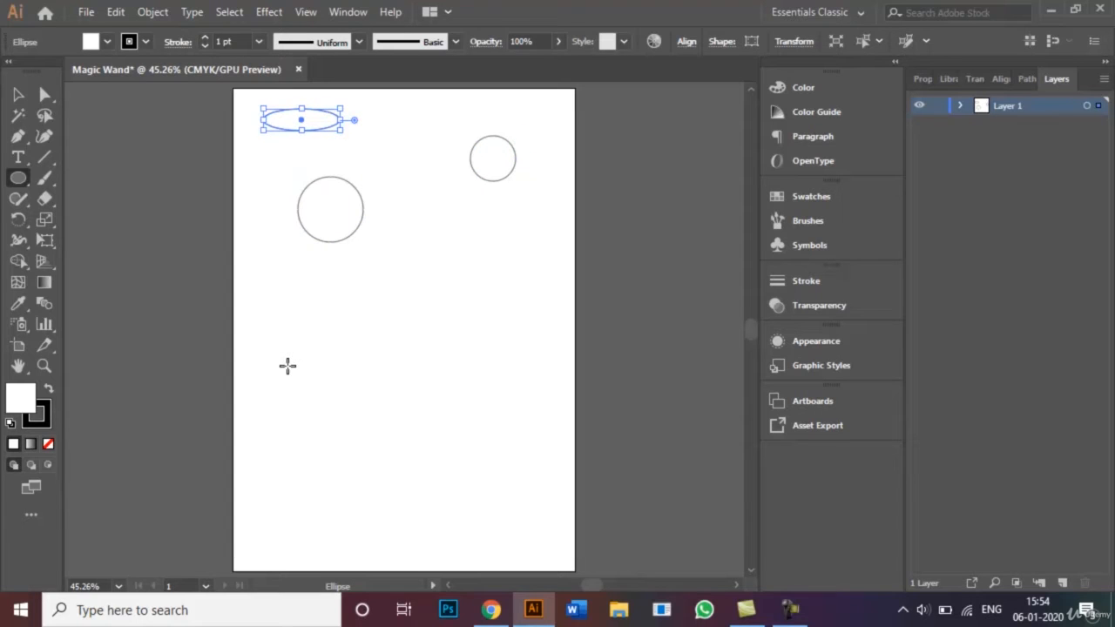
{"action": "left_click_drag", "start_coordinate": [287, 366], "coordinate": [358, 446]}
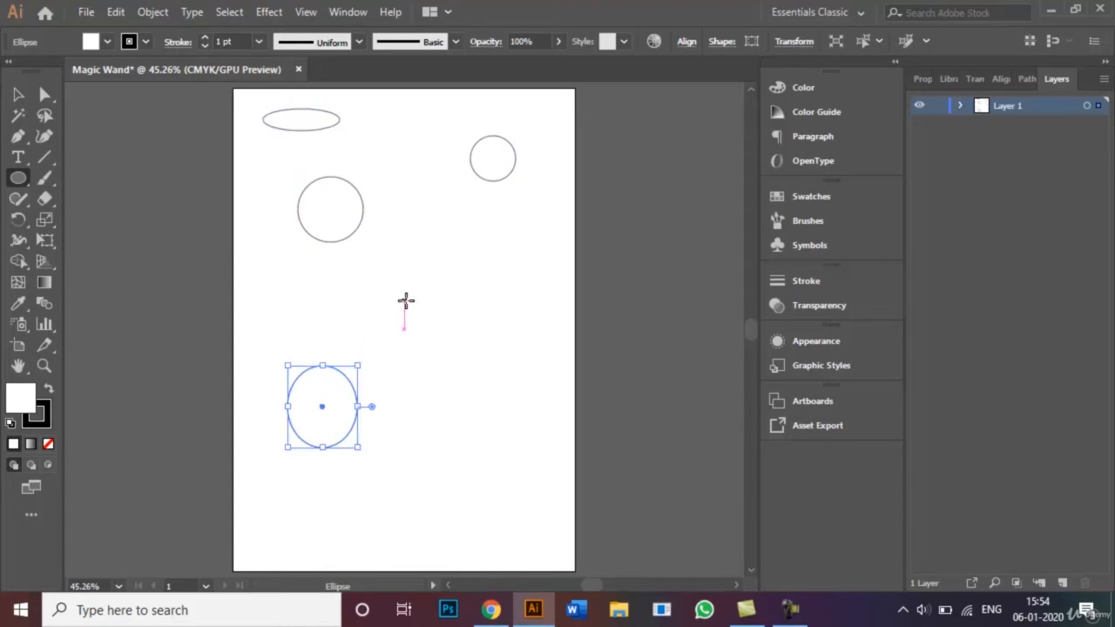
{"action": "left_click_drag", "start_coordinate": [404, 301], "coordinate": [511, 335]}
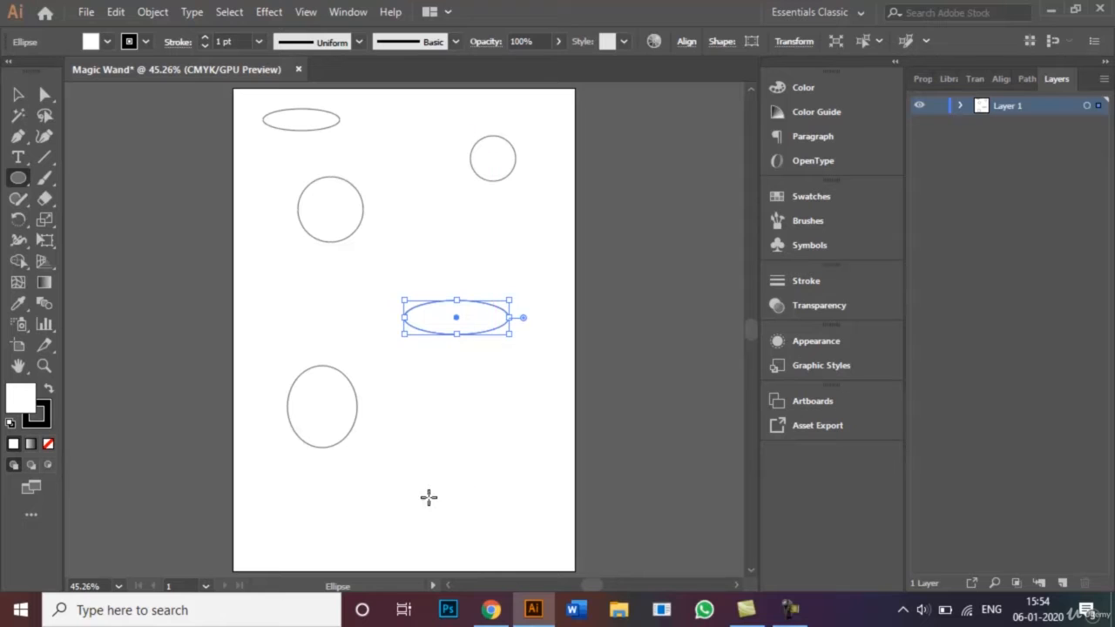
{"action": "left_click_drag", "start_coordinate": [429, 489], "coordinate": [493, 552]}
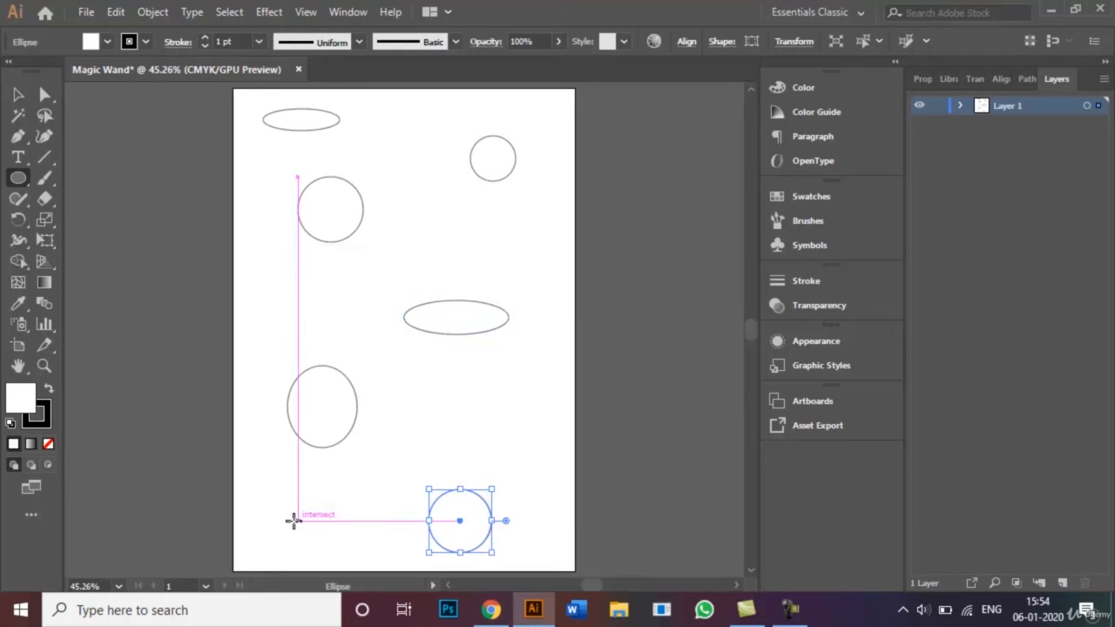
{"action": "left_click_drag", "start_coordinate": [269, 510], "coordinate": [324, 552]}
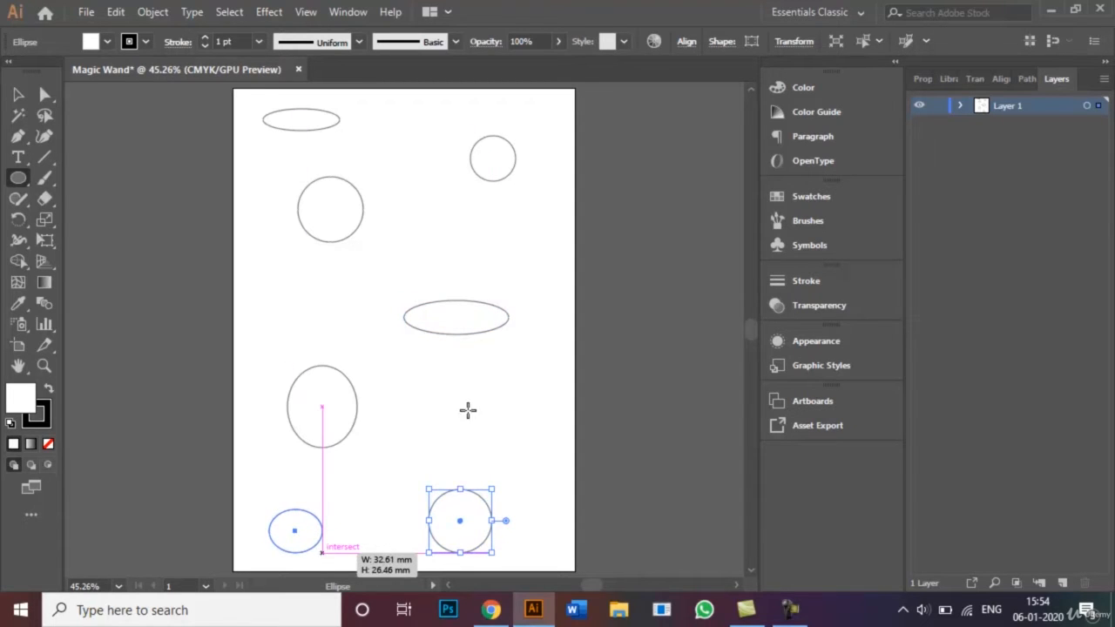
{"action": "left_click_drag", "start_coordinate": [463, 406], "coordinate": [543, 454]}
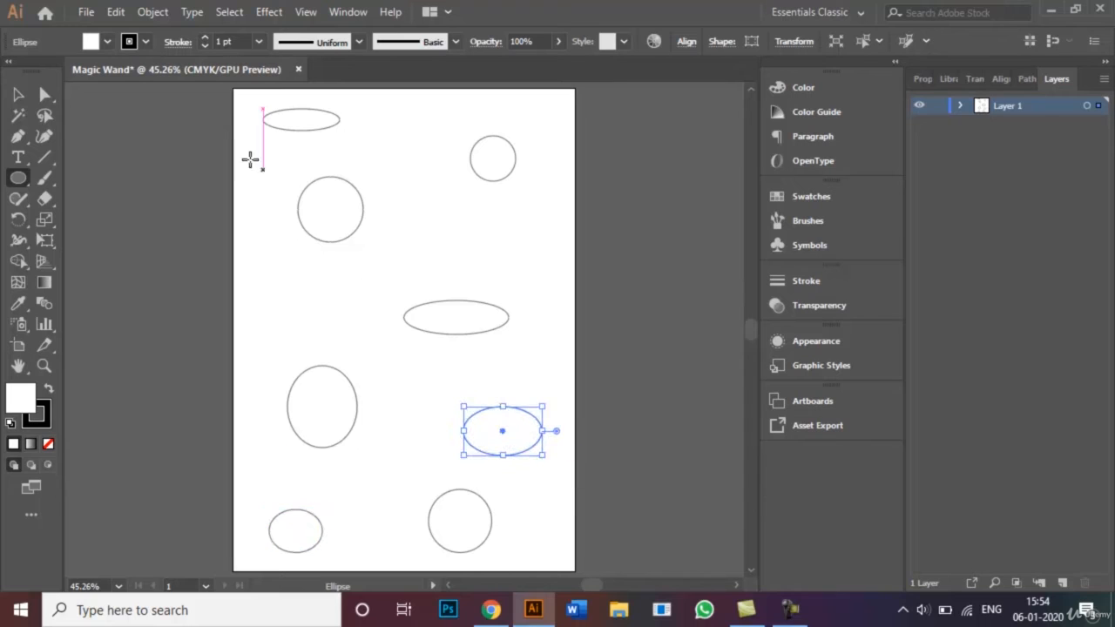
Step: Draw six rectangles of varied proportions, including thin horizontal and vertical bars, in the gaps between the ellipses
{"action": "left_click", "coordinate": [19, 179]}
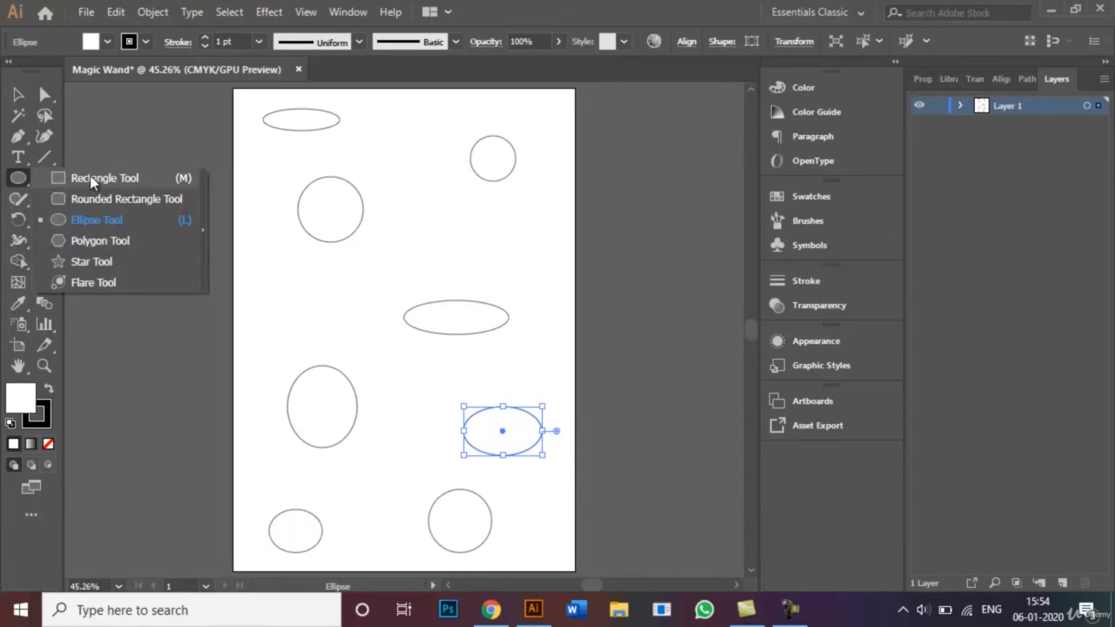
{"action": "left_click", "coordinate": [94, 179]}
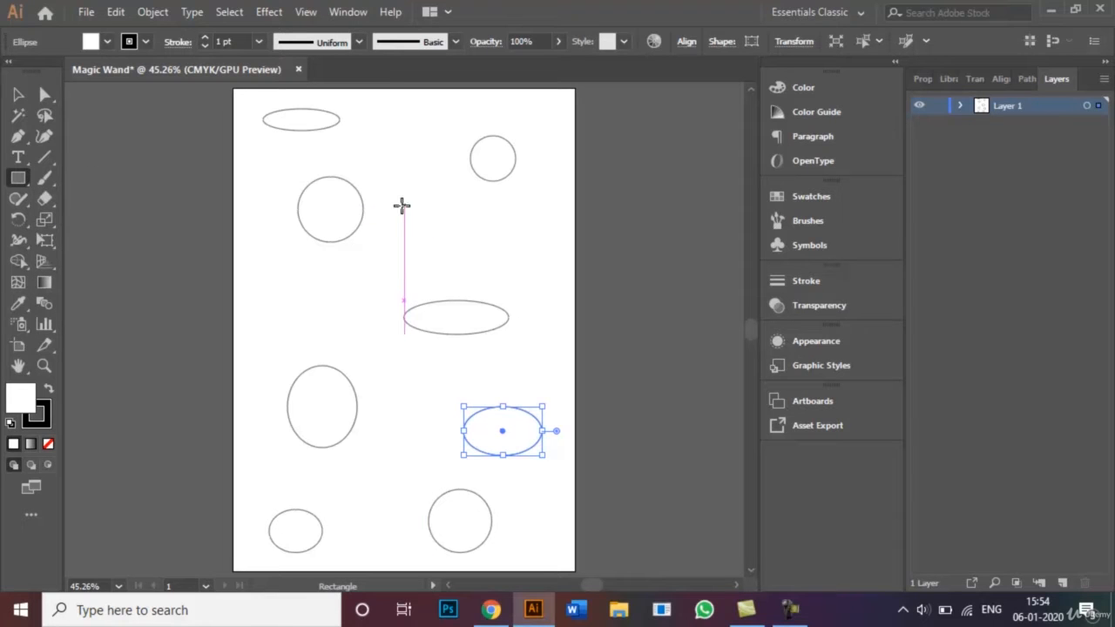
{"action": "left_click_drag", "start_coordinate": [404, 207], "coordinate": [524, 257]}
{"action": "left_click_drag", "start_coordinate": [280, 275], "coordinate": [365, 333]}
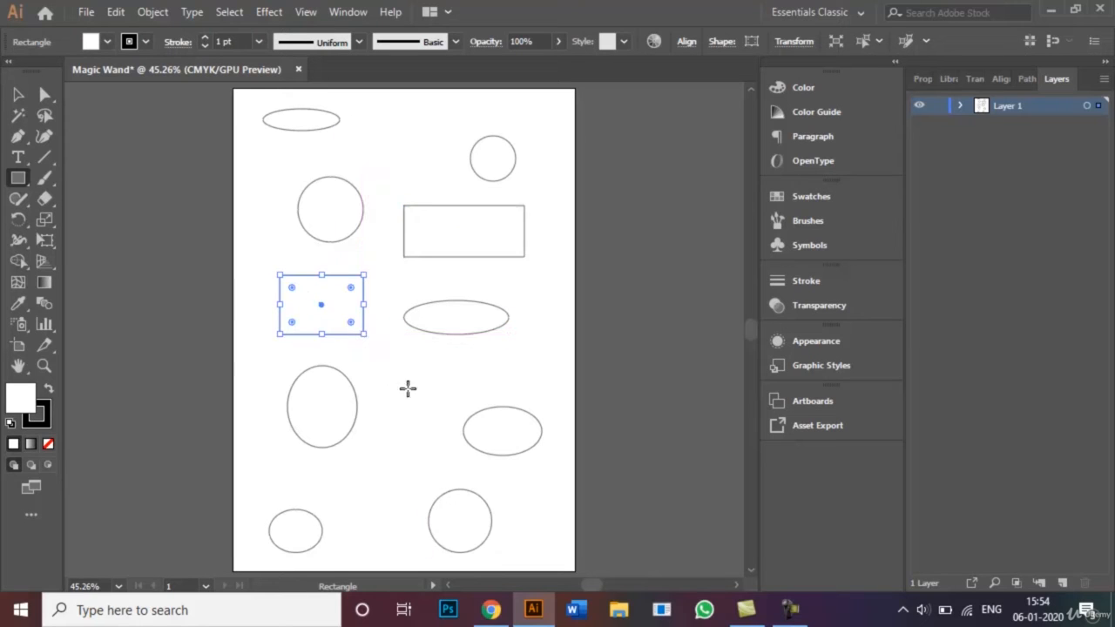
{"action": "left_click_drag", "start_coordinate": [391, 378], "coordinate": [417, 509]}
{"action": "left_click_drag", "start_coordinate": [441, 110], "coordinate": [543, 119]}
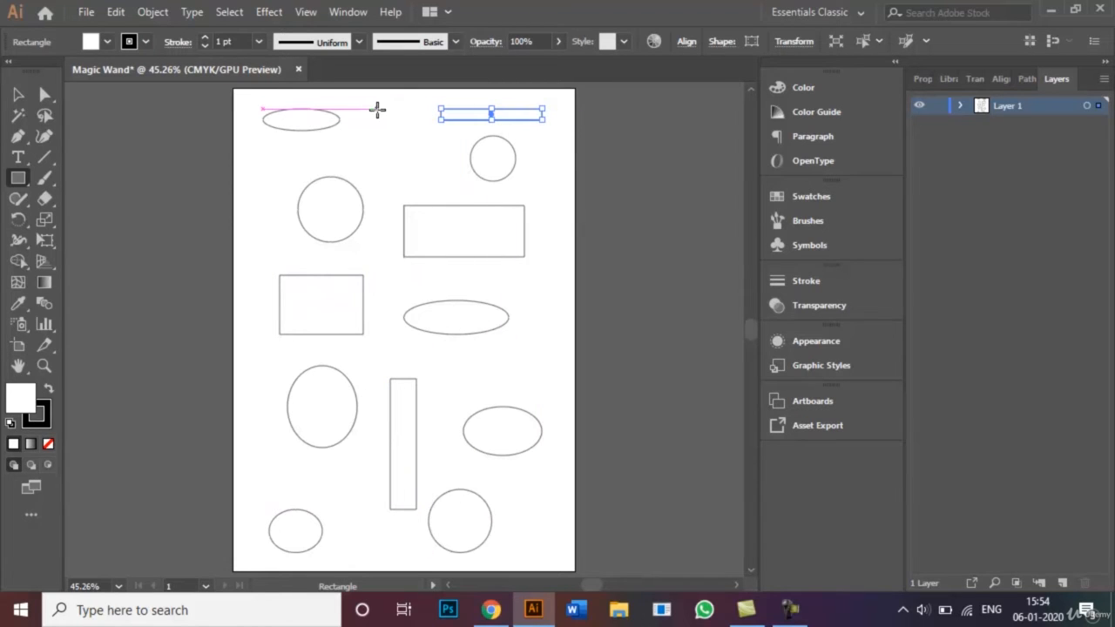
{"action": "left_click_drag", "start_coordinate": [379, 108], "coordinate": [391, 183]}
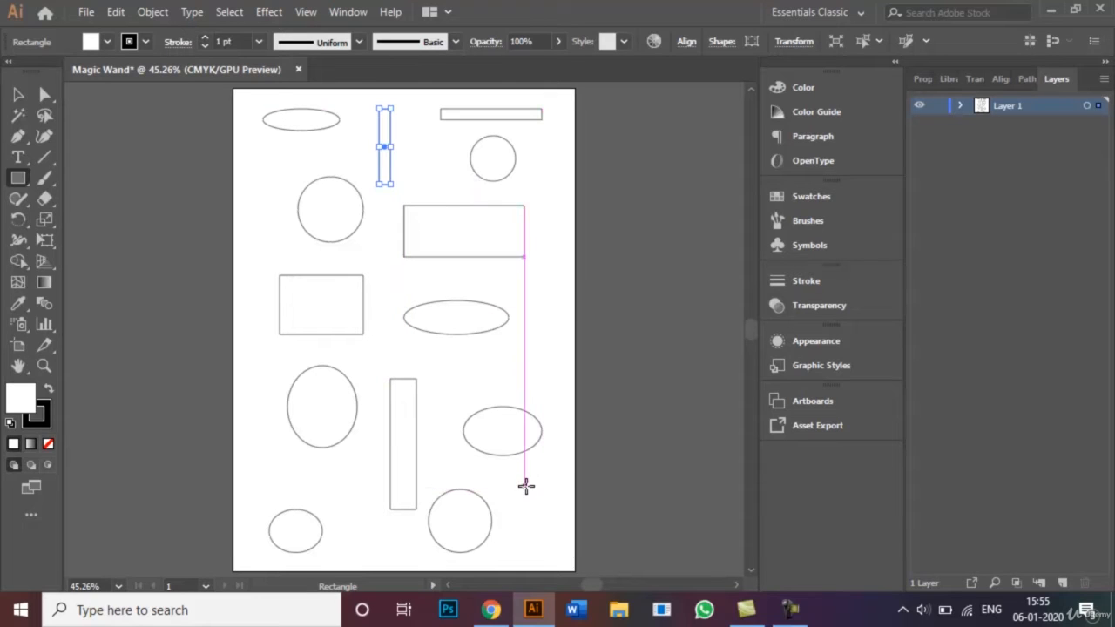
{"action": "left_click_drag", "start_coordinate": [510, 478], "coordinate": [559, 564]}
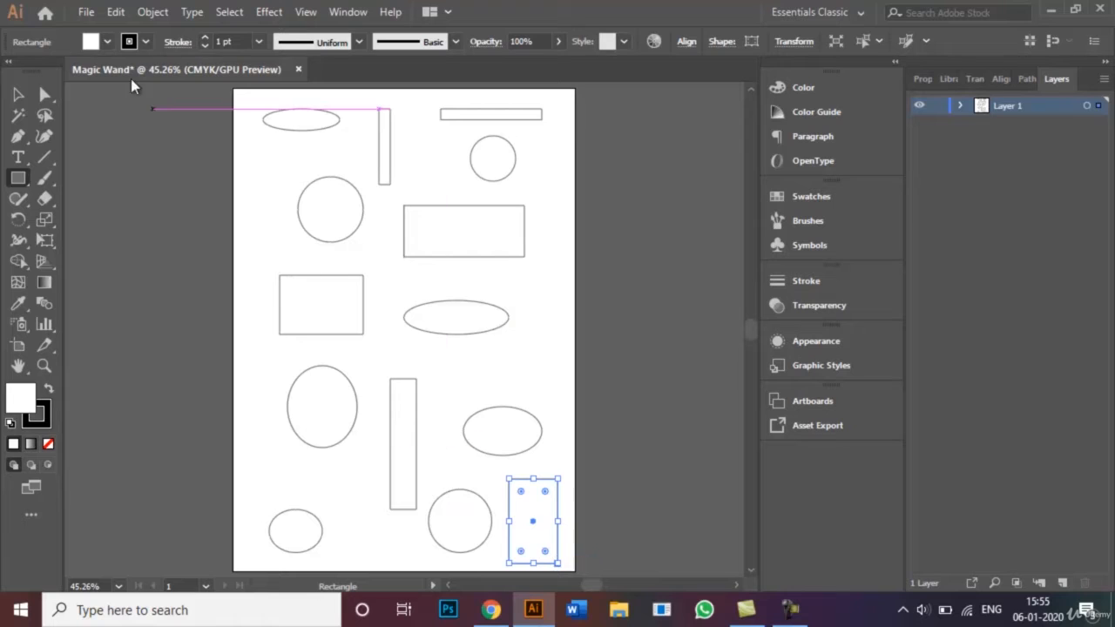
Step: Fill the artboard's top-left, lower-right and bottom-left ellipses, the wide rectangle, the tall lower bar and the thin horizontal bar with red
{"action": "left_click", "coordinate": [19, 94]}
{"action": "left_click", "coordinate": [132, 182]}
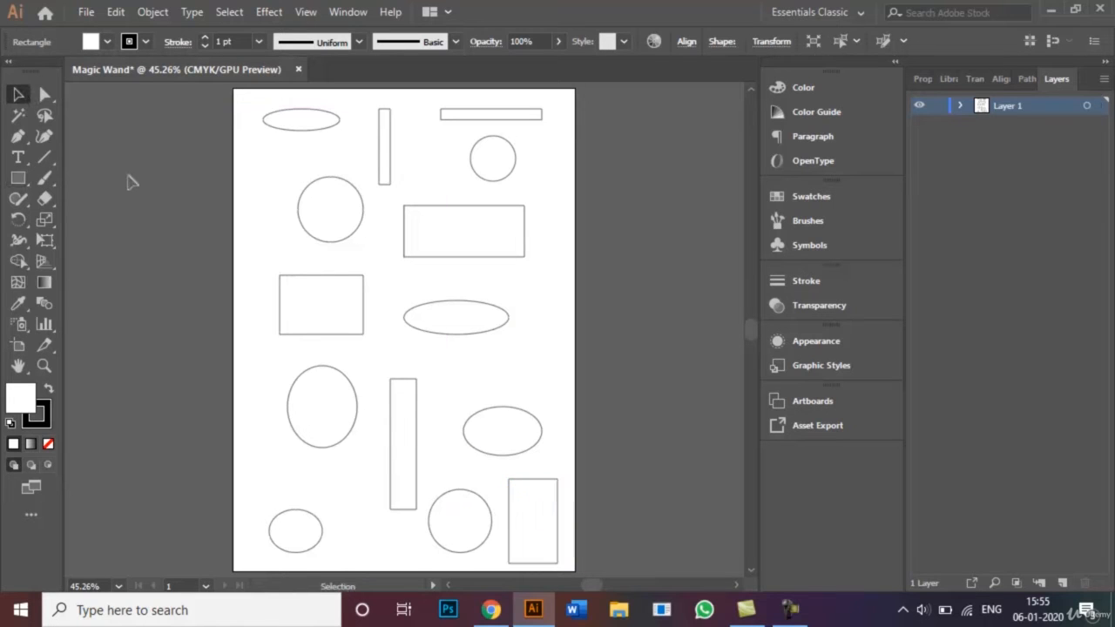
{"action": "left_click", "coordinate": [302, 126]}
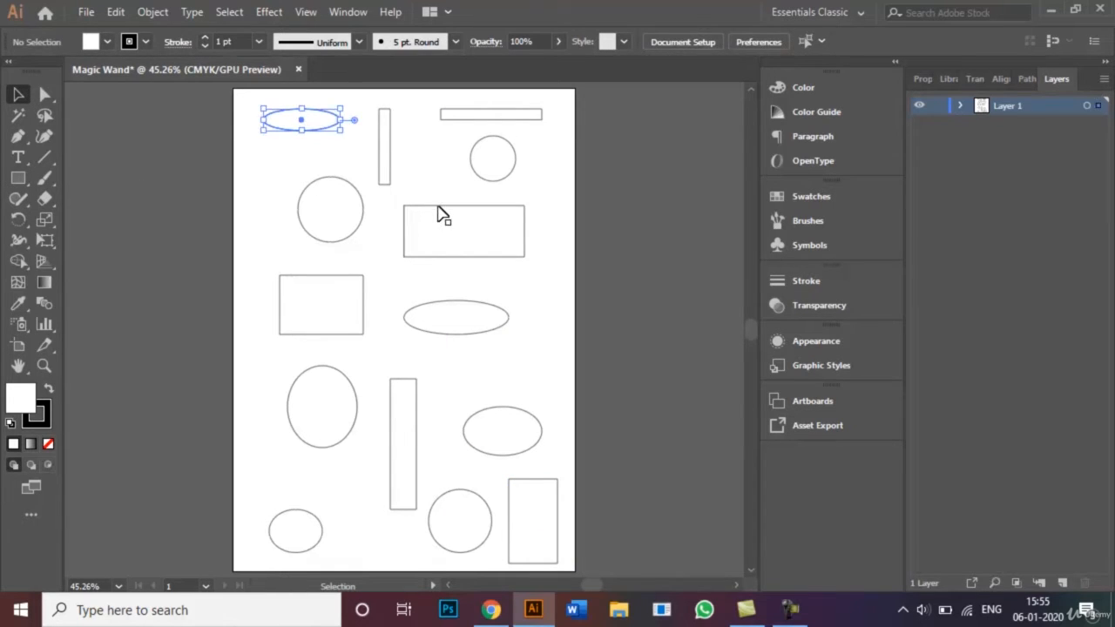
{"action": "left_click", "coordinate": [439, 209], "text": "shift"}
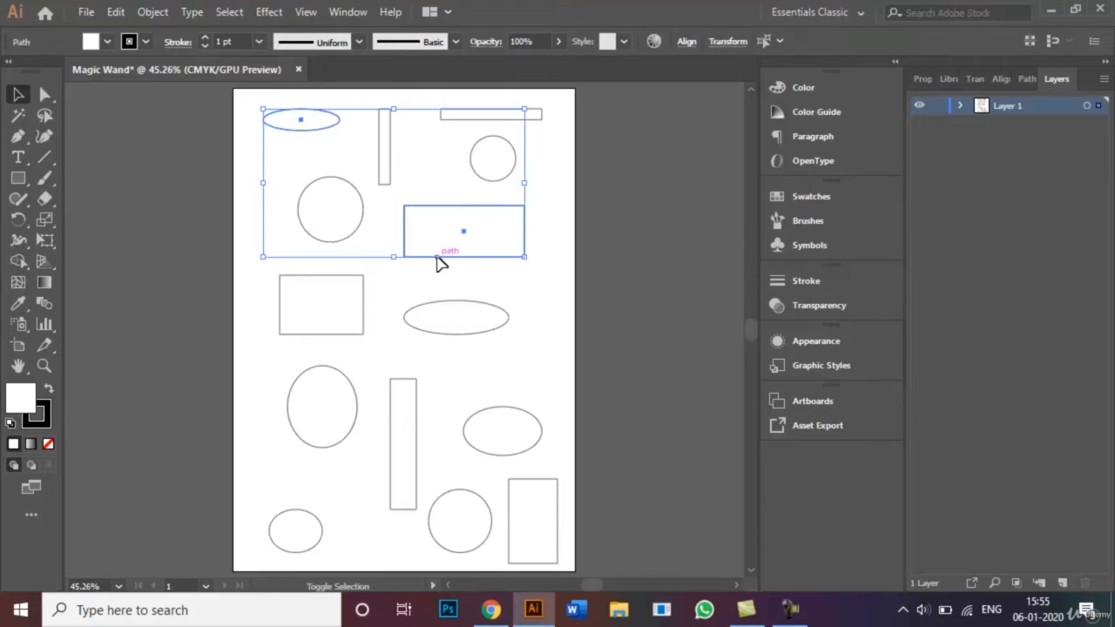
{"action": "left_click", "coordinate": [400, 388], "text": "shift"}
{"action": "left_click", "coordinate": [287, 531], "text": "shift"}
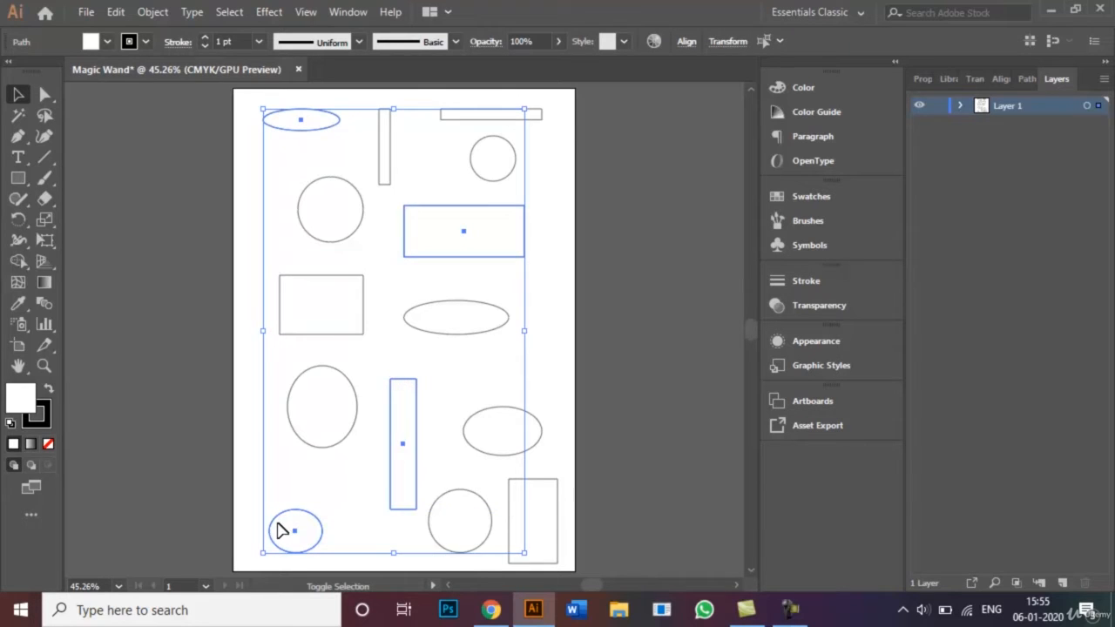
{"action": "left_click", "coordinate": [484, 440], "text": "shift"}
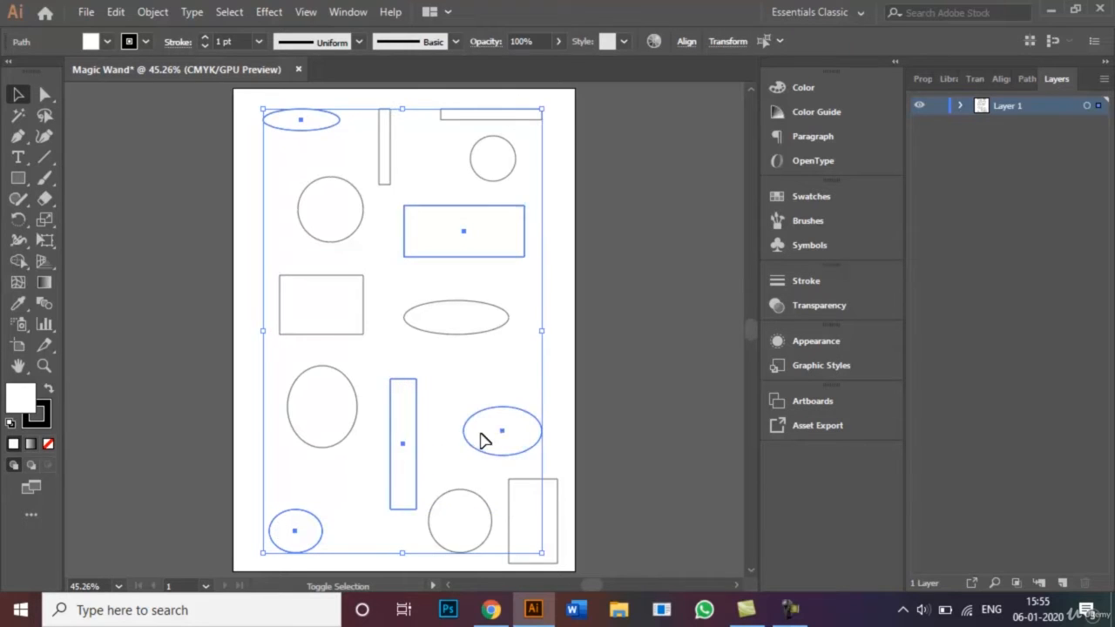
{"action": "left_click", "coordinate": [477, 121], "text": "shift"}
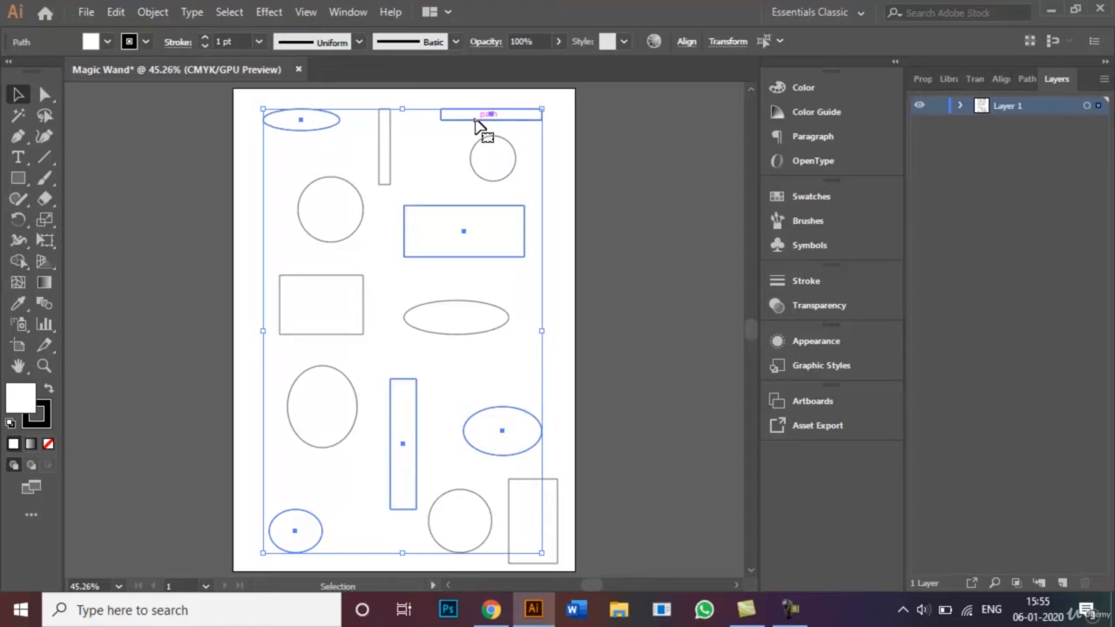
{"action": "left_click", "coordinate": [108, 42]}
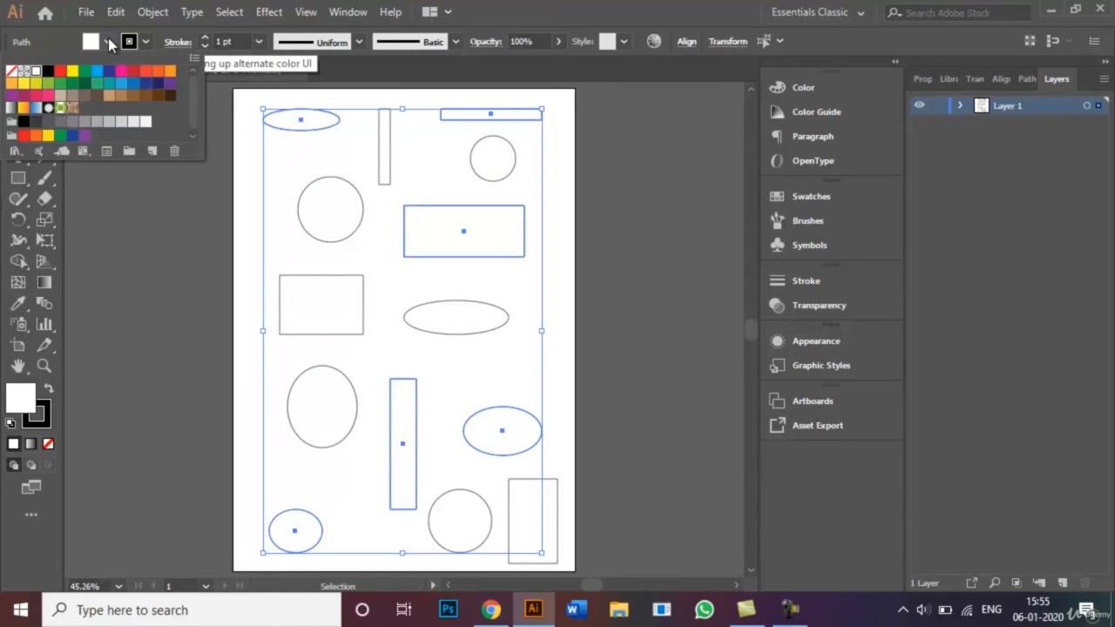
{"action": "left_click", "coordinate": [61, 72]}
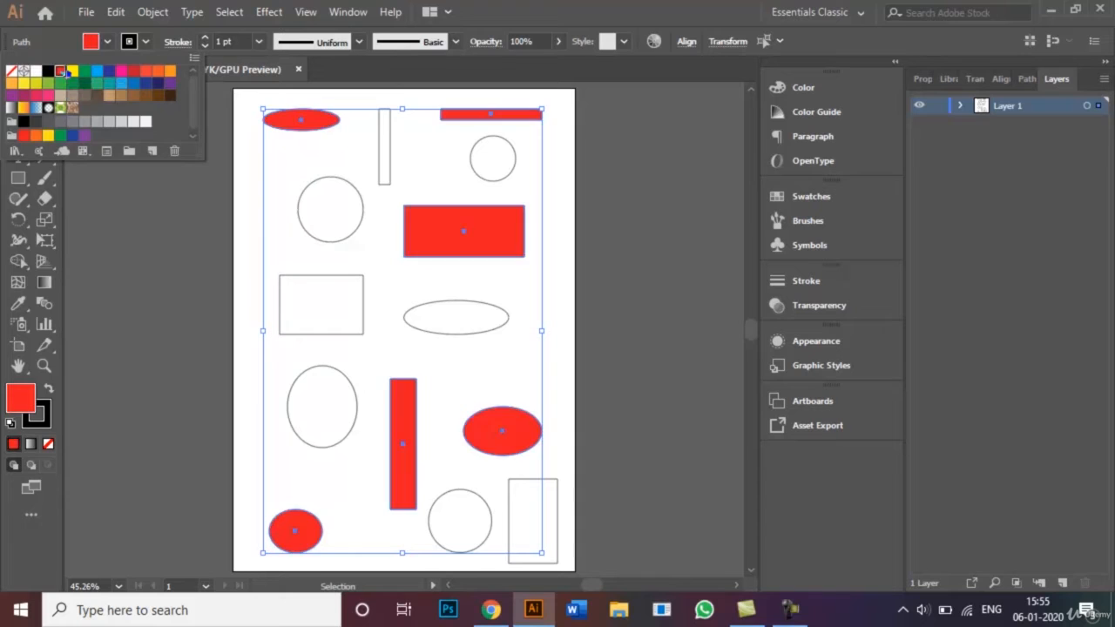
{"action": "left_click", "coordinate": [160, 279]}
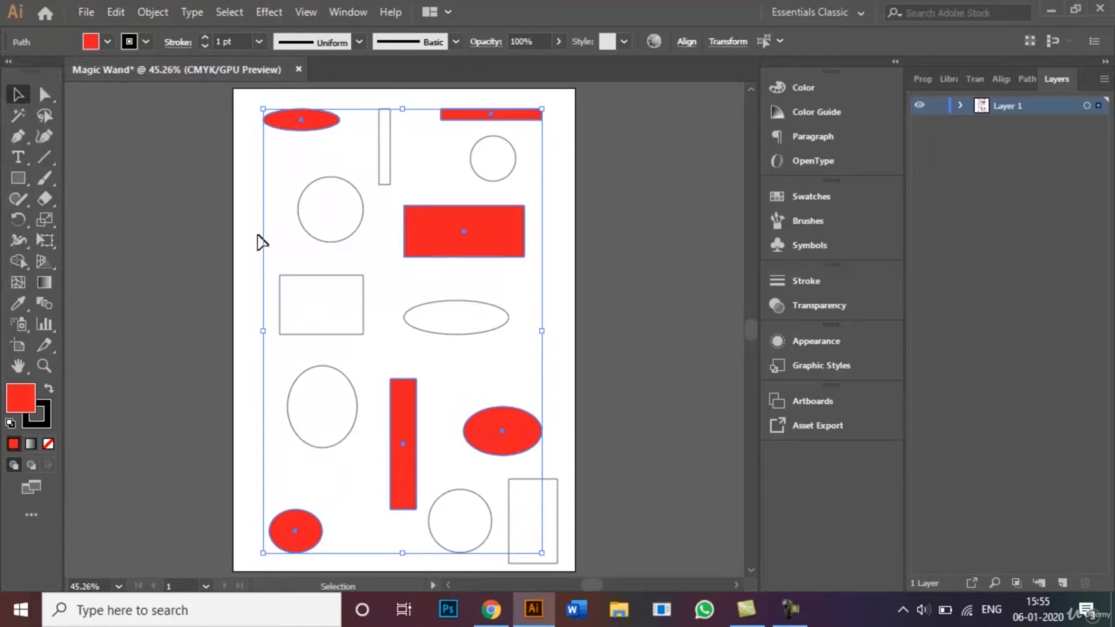
Step: Fill all the remaining white ellipses and rectangles with dark blue and leave everything deselected
{"action": "left_click", "coordinate": [318, 202]}
{"action": "left_click", "coordinate": [331, 327], "text": "shift"}
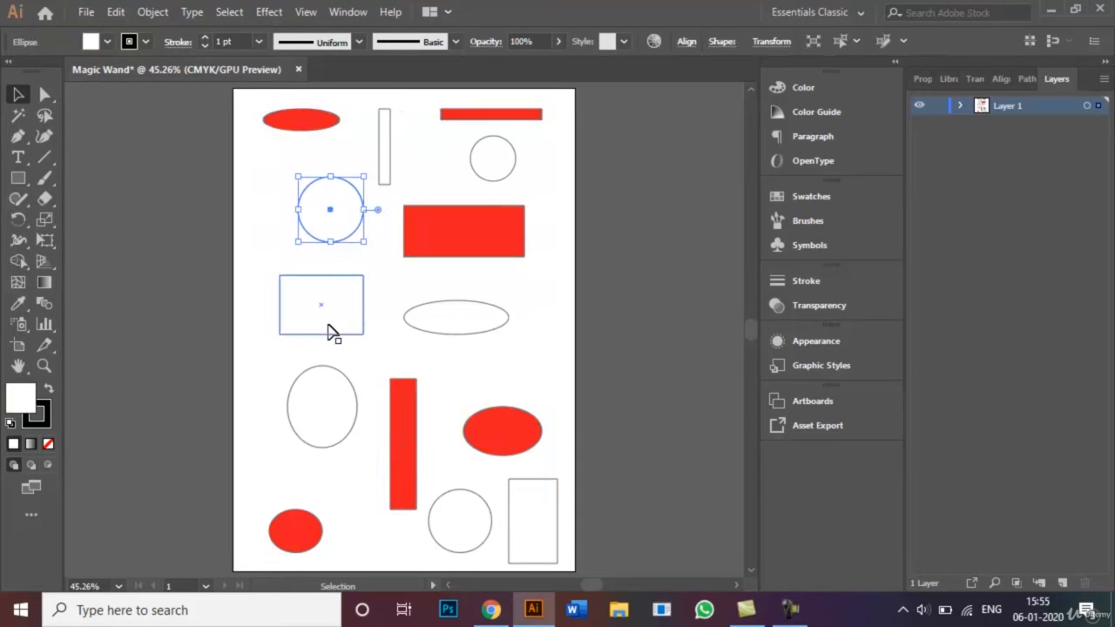
{"action": "left_click", "coordinate": [459, 339], "text": "shift"}
{"action": "left_click", "coordinate": [473, 505], "text": "shift"}
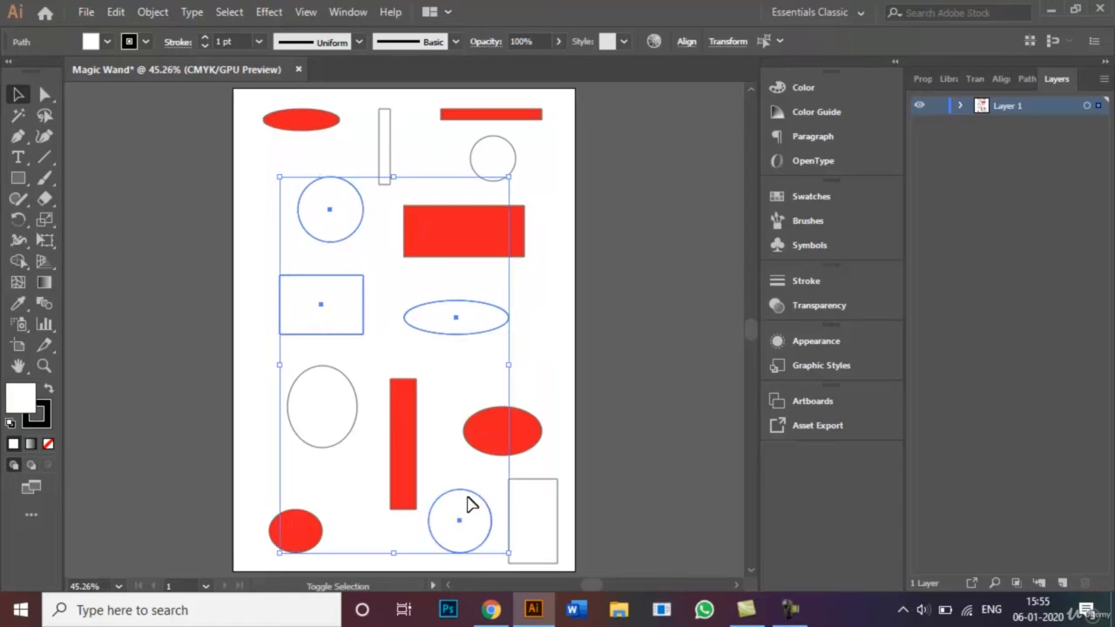
{"action": "left_click", "coordinate": [521, 515], "text": "shift"}
{"action": "left_click", "coordinate": [347, 439], "text": "shift"}
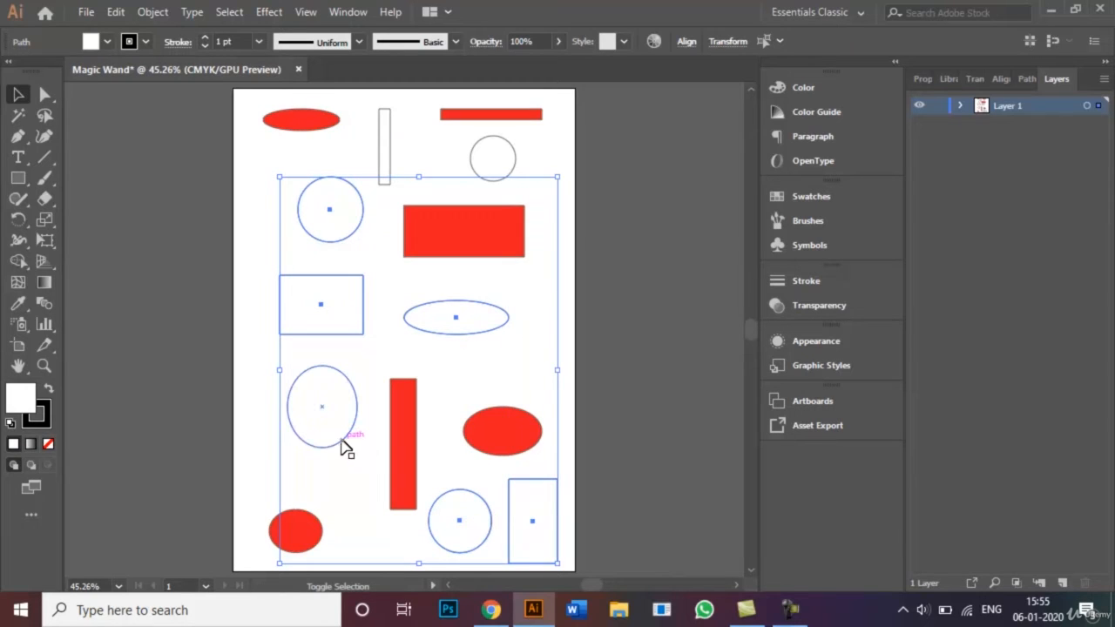
{"action": "left_click", "coordinate": [385, 144], "text": "shift"}
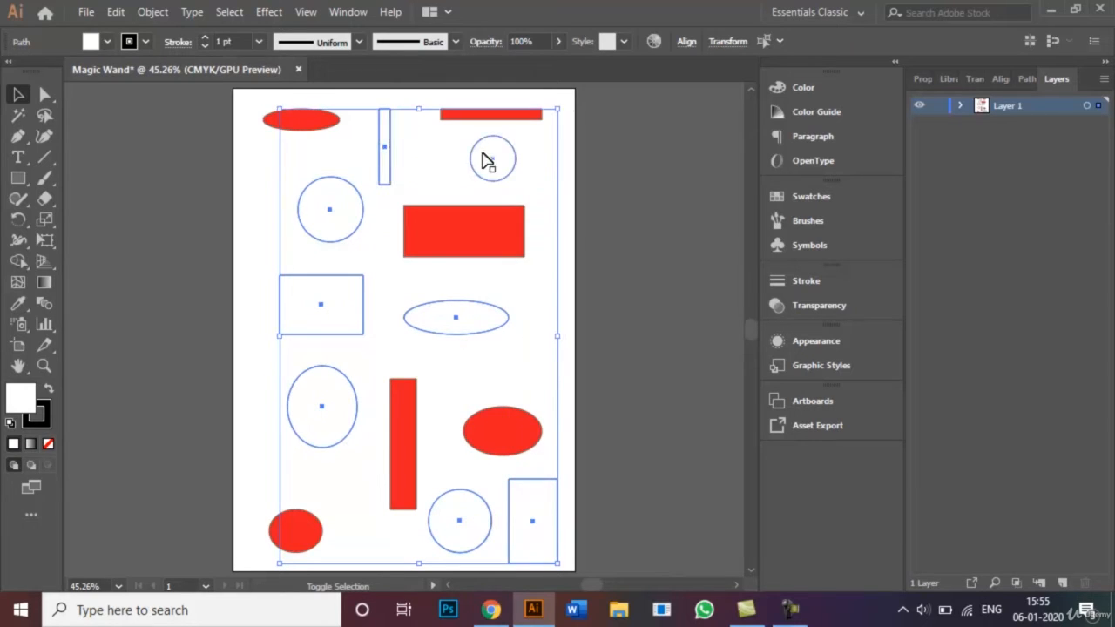
{"action": "left_click", "coordinate": [488, 160], "text": "shift"}
{"action": "left_click", "coordinate": [107, 42]}
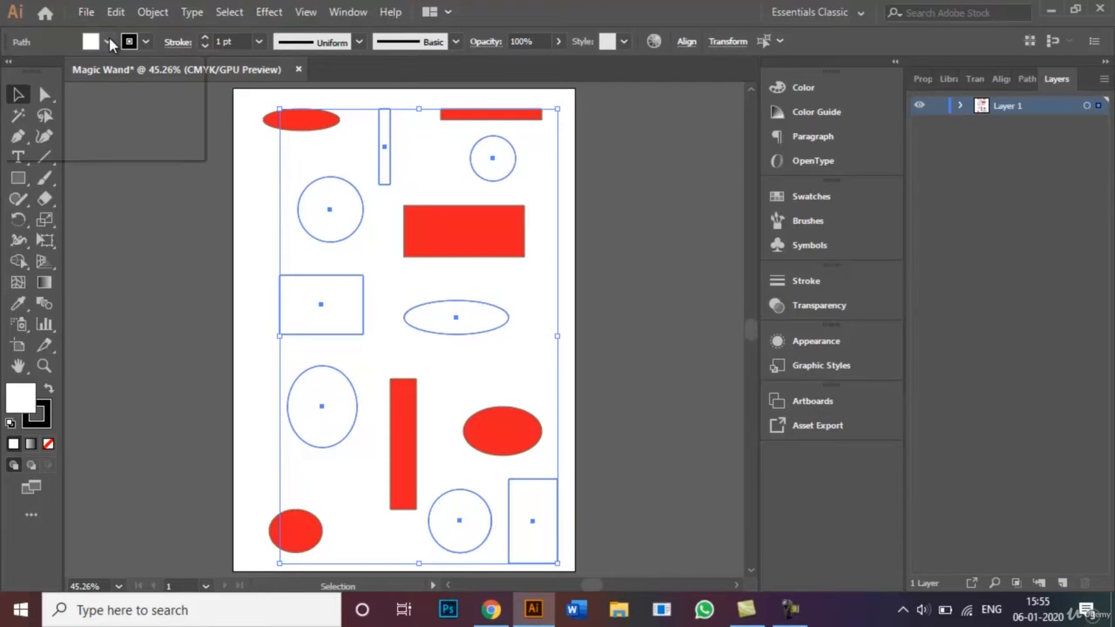
{"action": "left_click", "coordinate": [109, 71]}
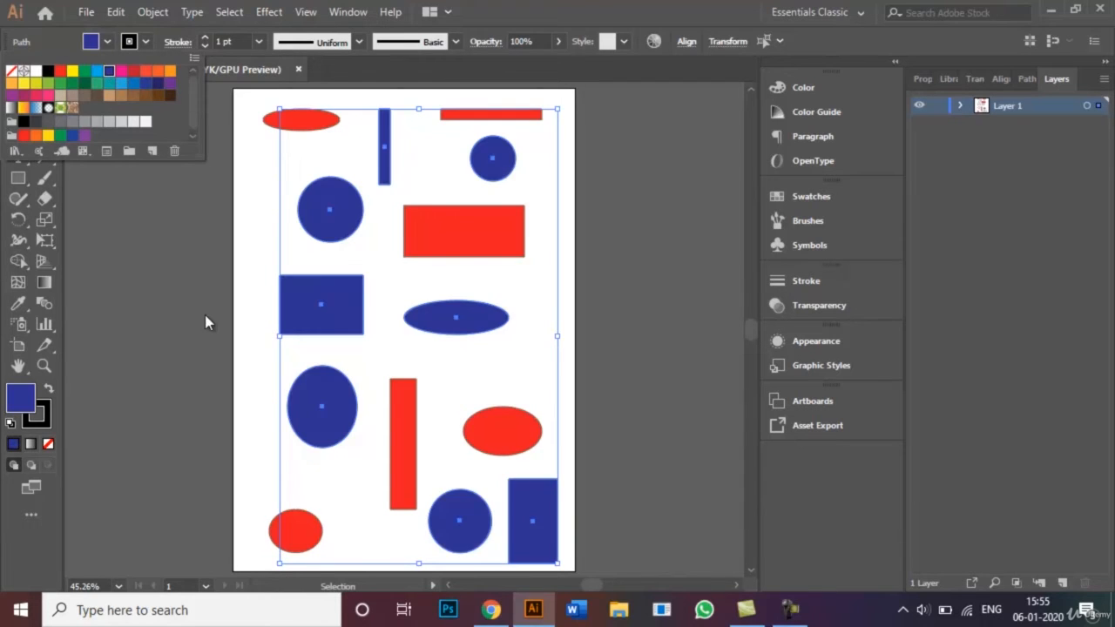
{"action": "left_click", "coordinate": [173, 312]}
{"action": "left_click", "coordinate": [154, 316]}
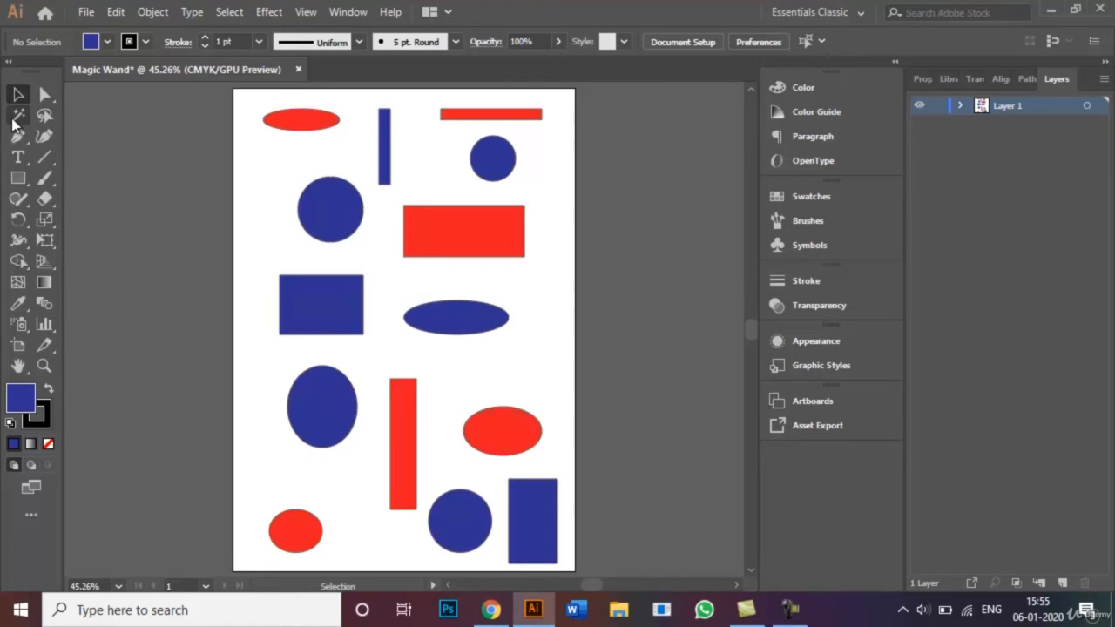
Step: Select all the dark blue shapes at once with the Magic Wand tool and fill them with yellow
{"action": "left_click", "coordinate": [18, 115]}
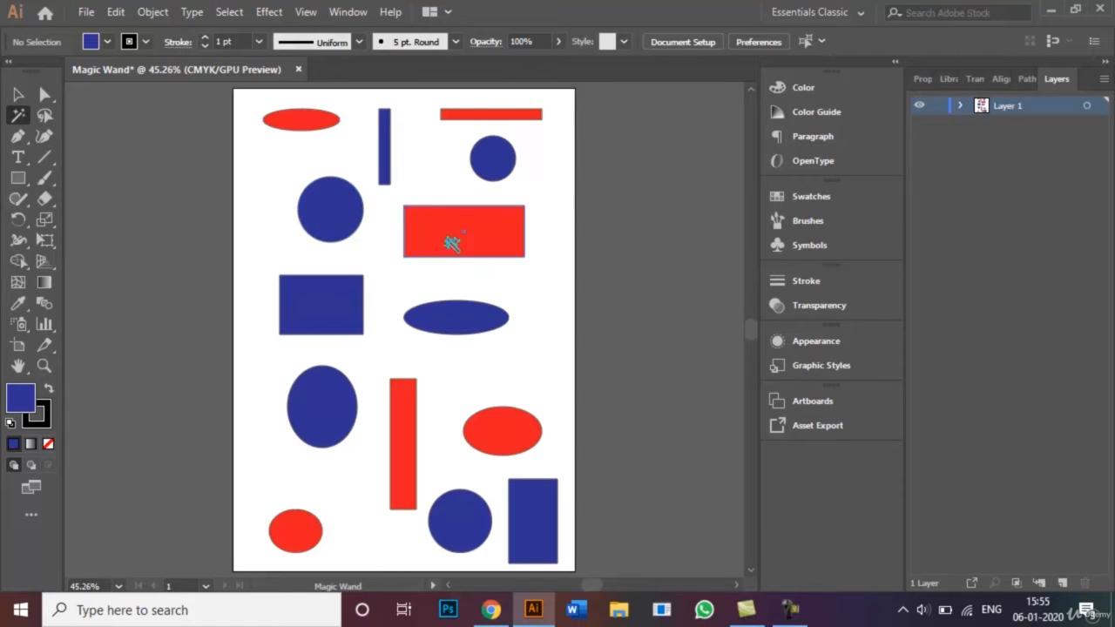
{"action": "left_click", "coordinate": [339, 303]}
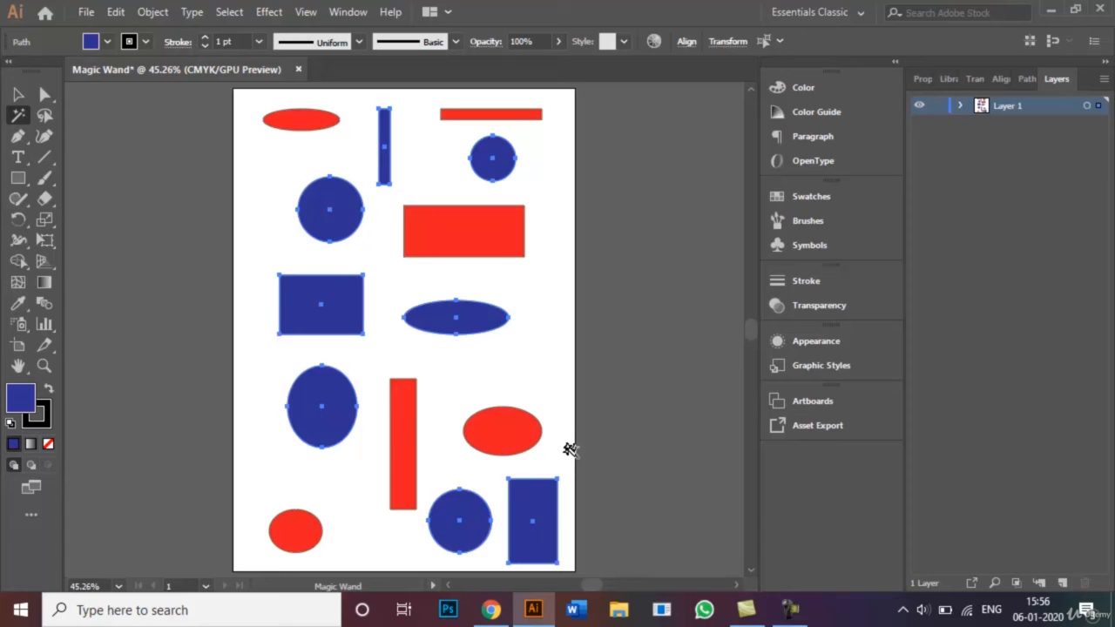
{"action": "left_click", "coordinate": [107, 42]}
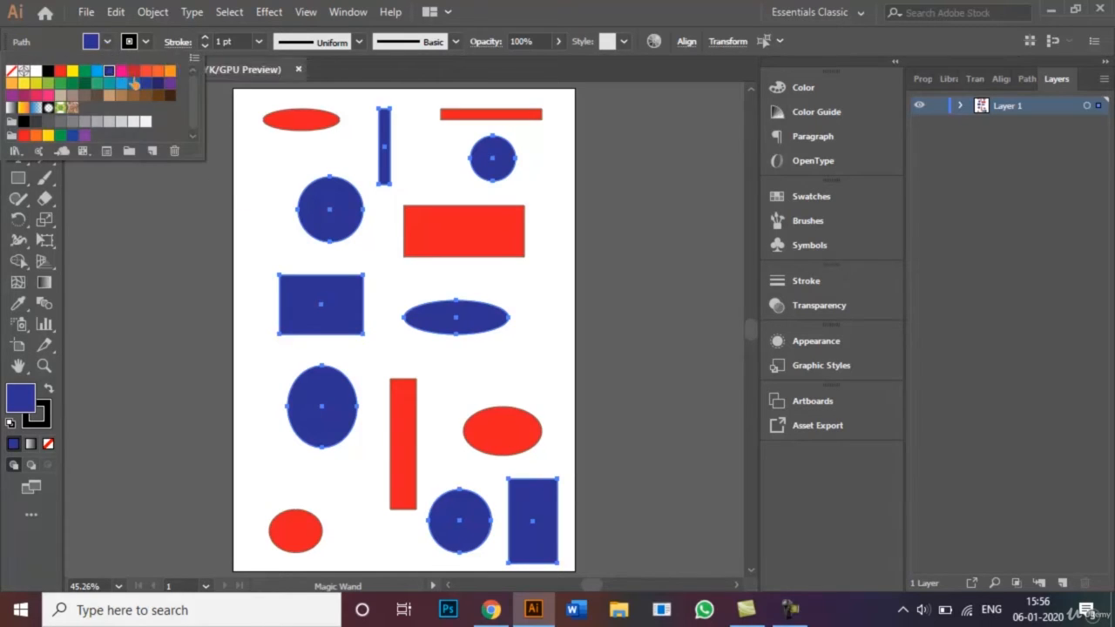
{"action": "left_click", "coordinate": [24, 85]}
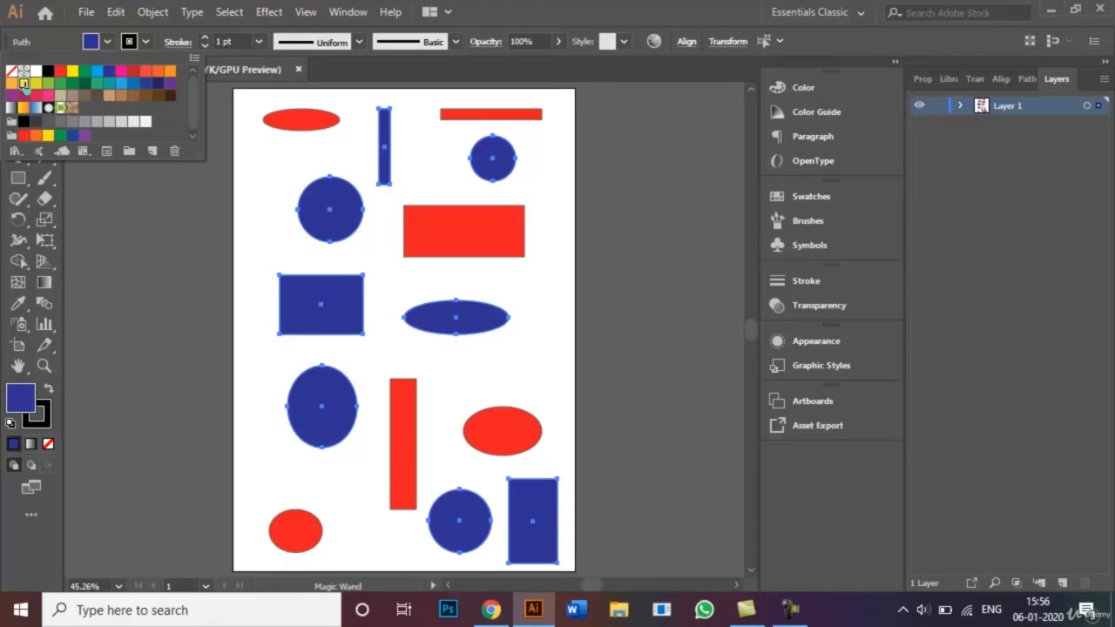
{"action": "left_click", "coordinate": [437, 270]}
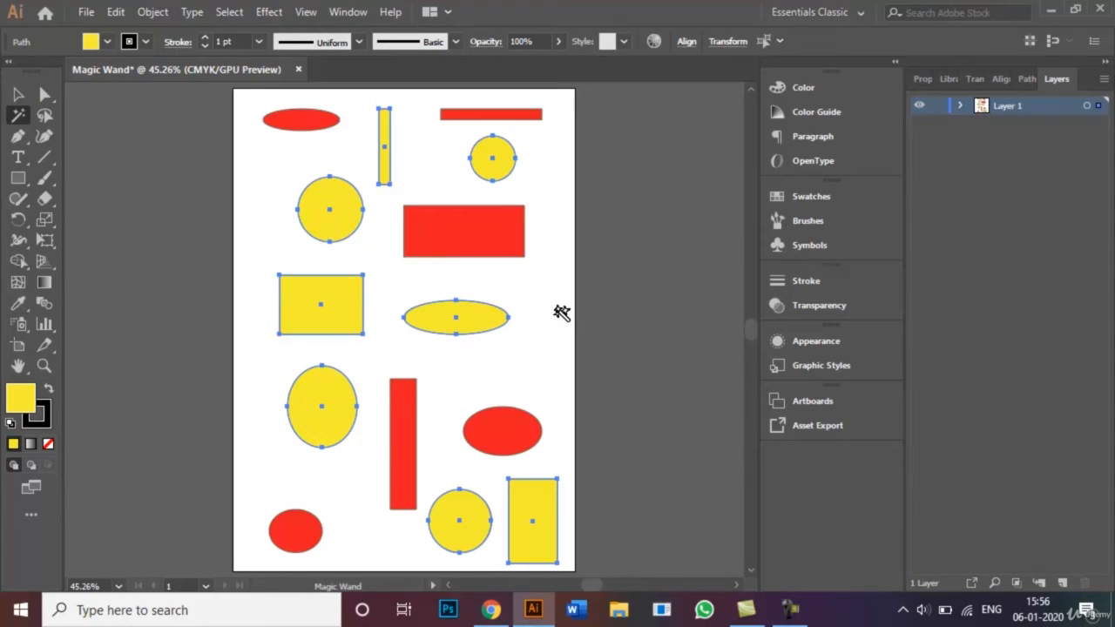
Step: Select all the red ellipses and rectangles at once with the Magic Wand and fill them with purple
{"action": "left_click", "coordinate": [462, 244]}
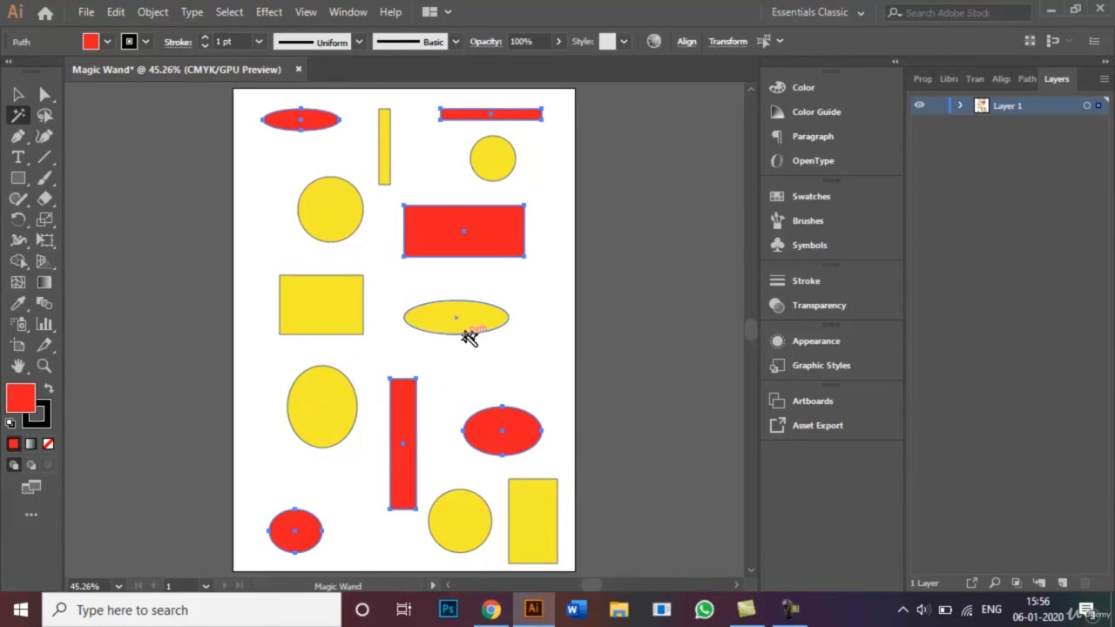
{"action": "left_click", "coordinate": [107, 42]}
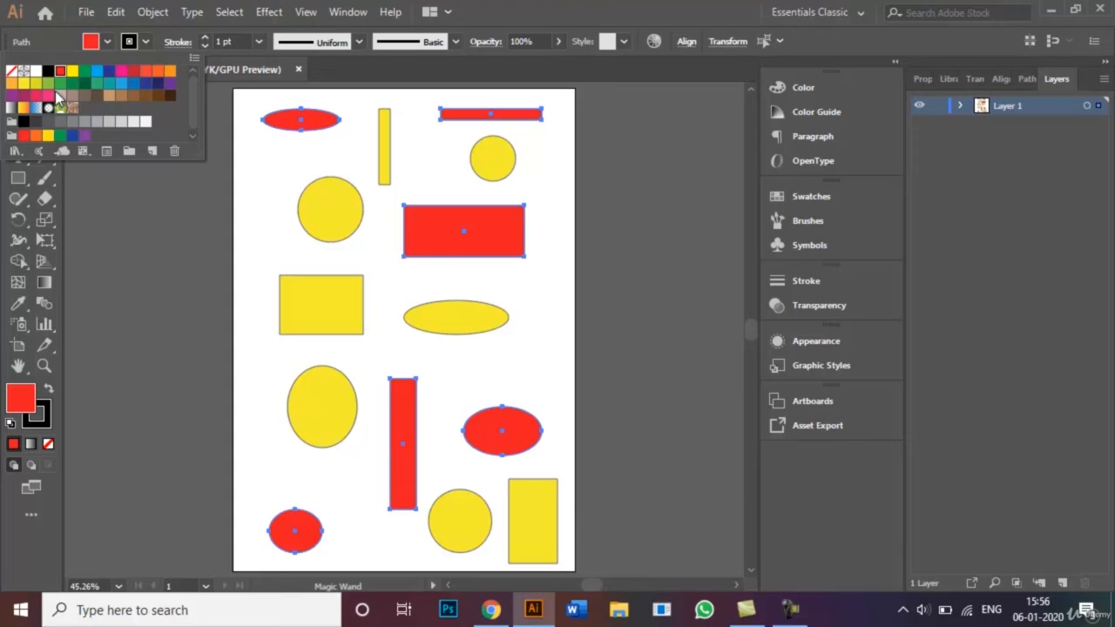
{"action": "left_click", "coordinate": [10, 96]}
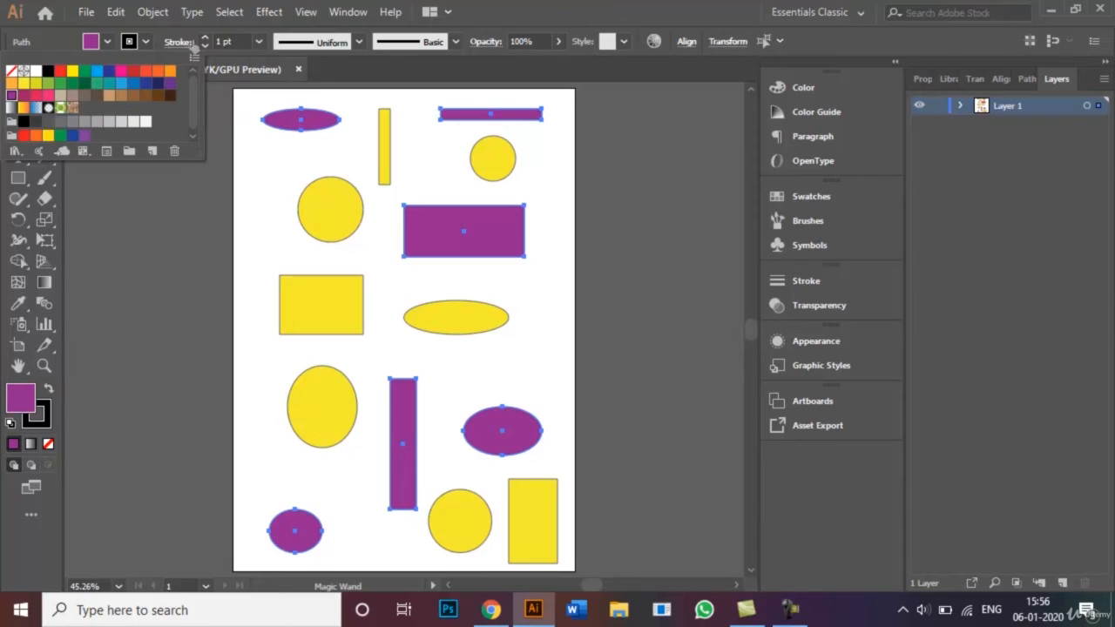
Step: Set the stroke of the selected purple shapes to None, deselect everything and return to the Selection tool
{"action": "left_click", "coordinate": [149, 40]}
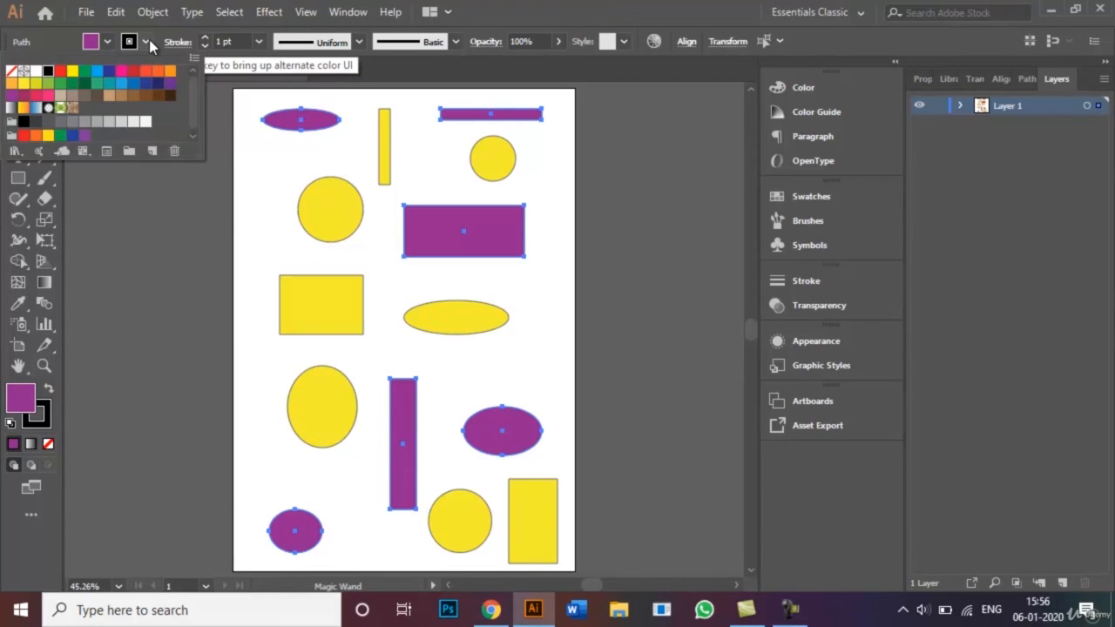
{"action": "left_click", "coordinate": [11, 76]}
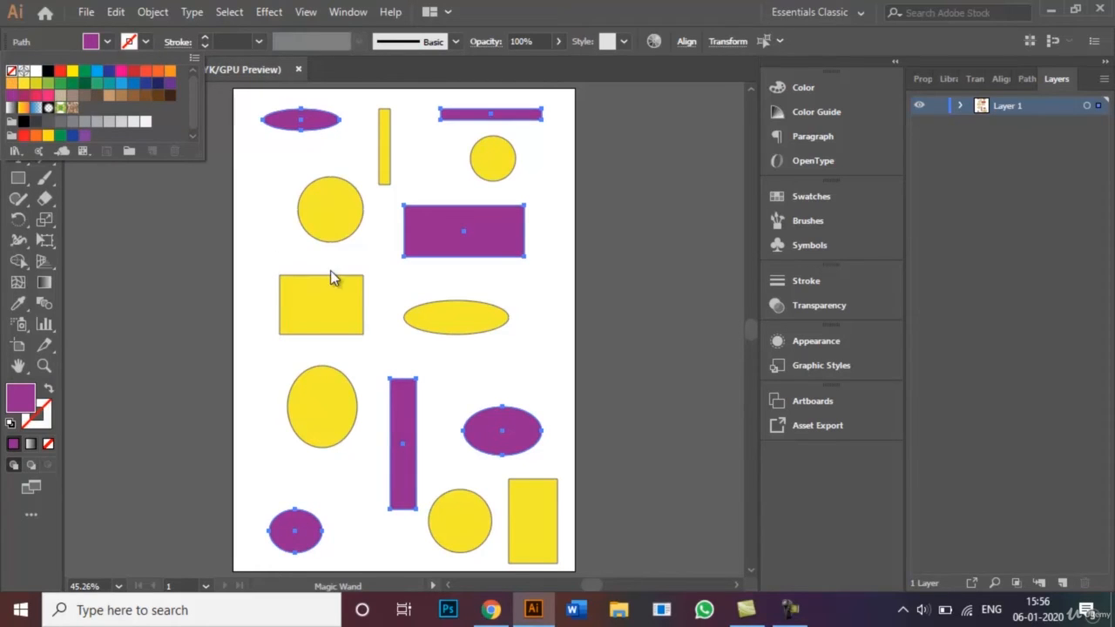
{"action": "left_click", "coordinate": [258, 249]}
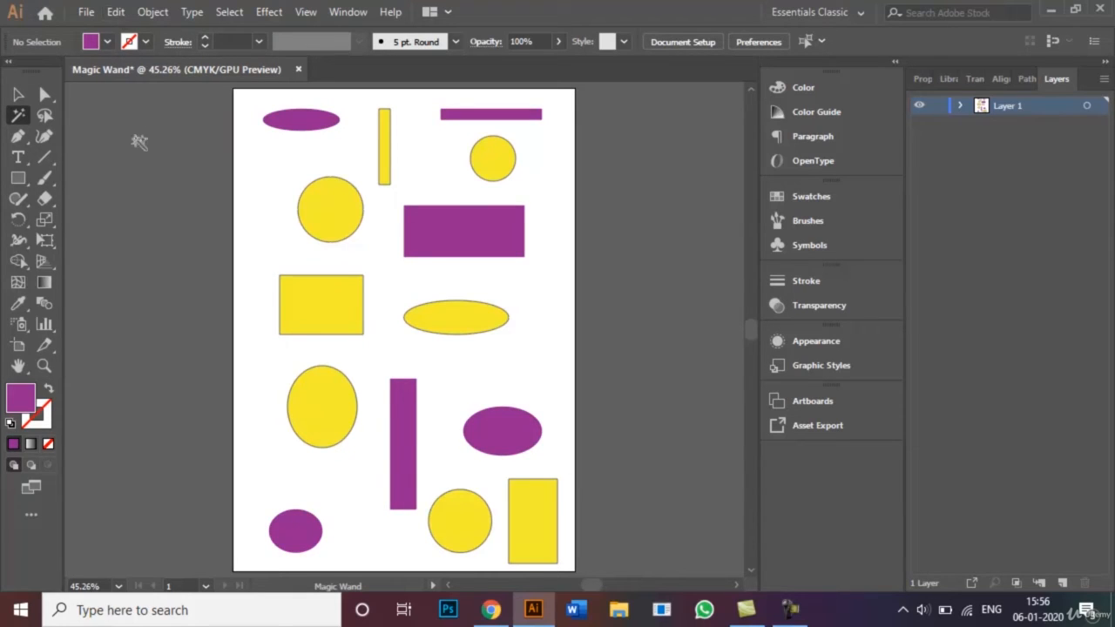
{"action": "left_click", "coordinate": [15, 94]}
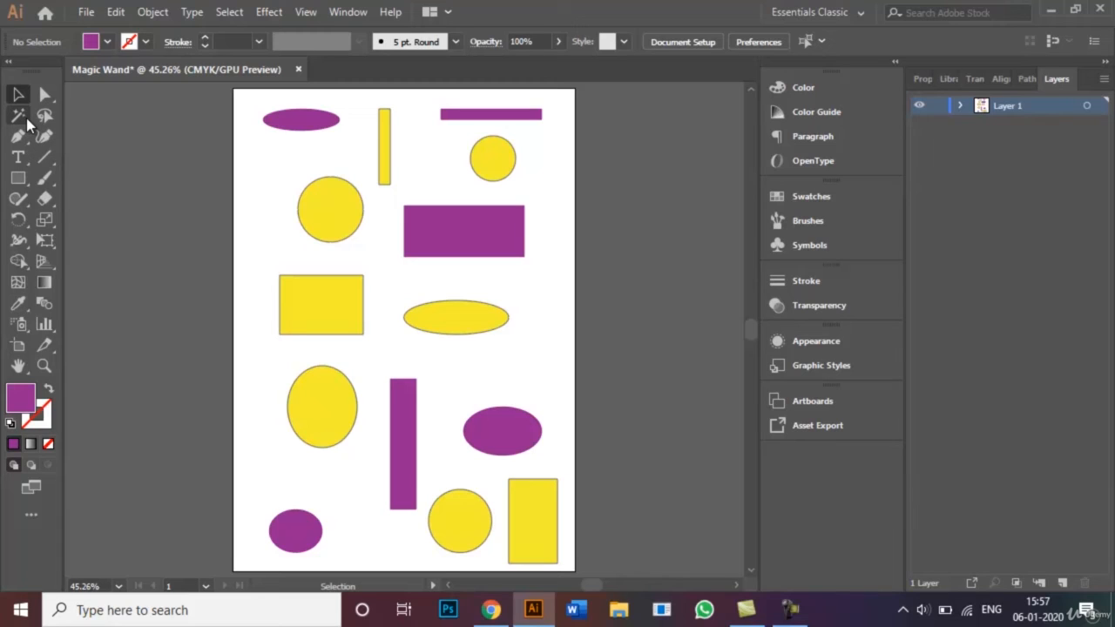
Step: View the Save As settings for Magic Wand.ai in Adobe Illustrator (*.AI) format and close them without saving
{"action": "left_click", "coordinate": [85, 13]}
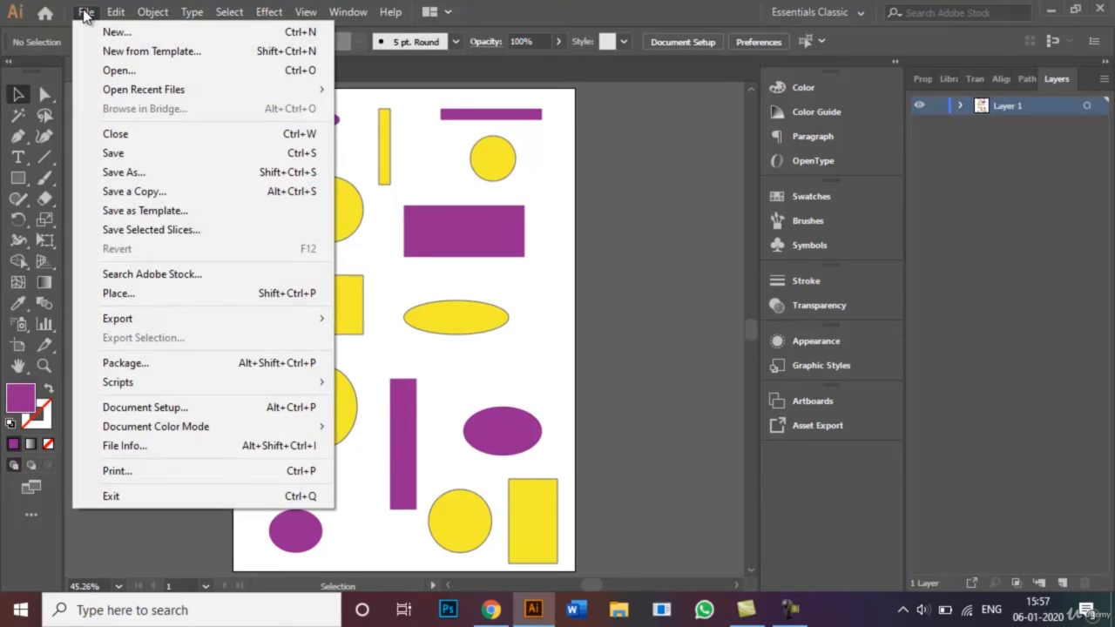
{"action": "left_click", "coordinate": [222, 172]}
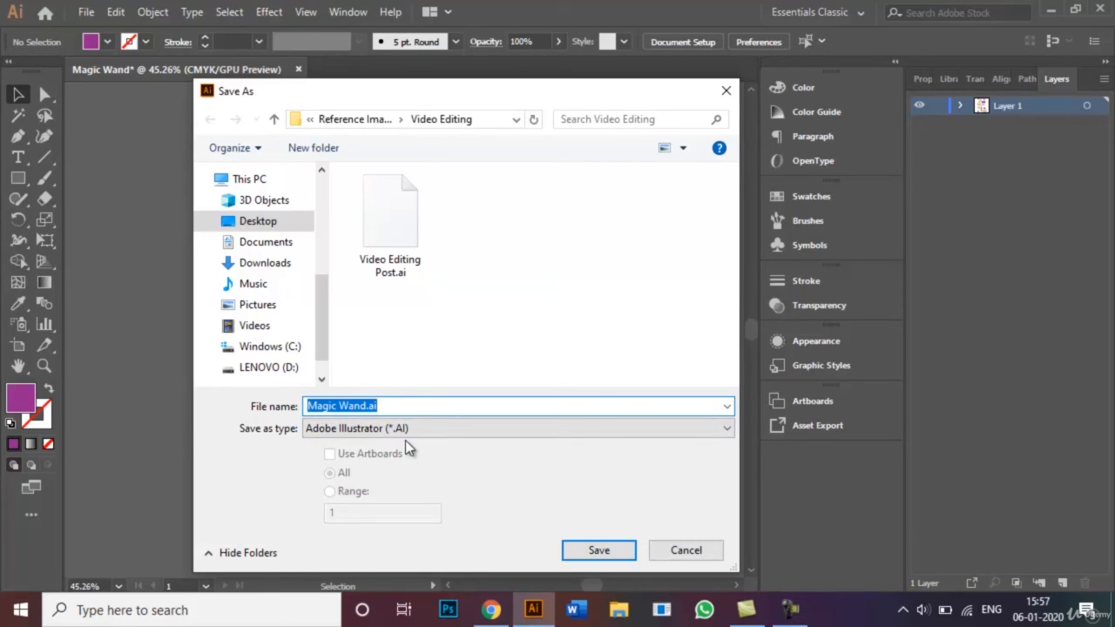
{"action": "left_click", "coordinate": [675, 553]}
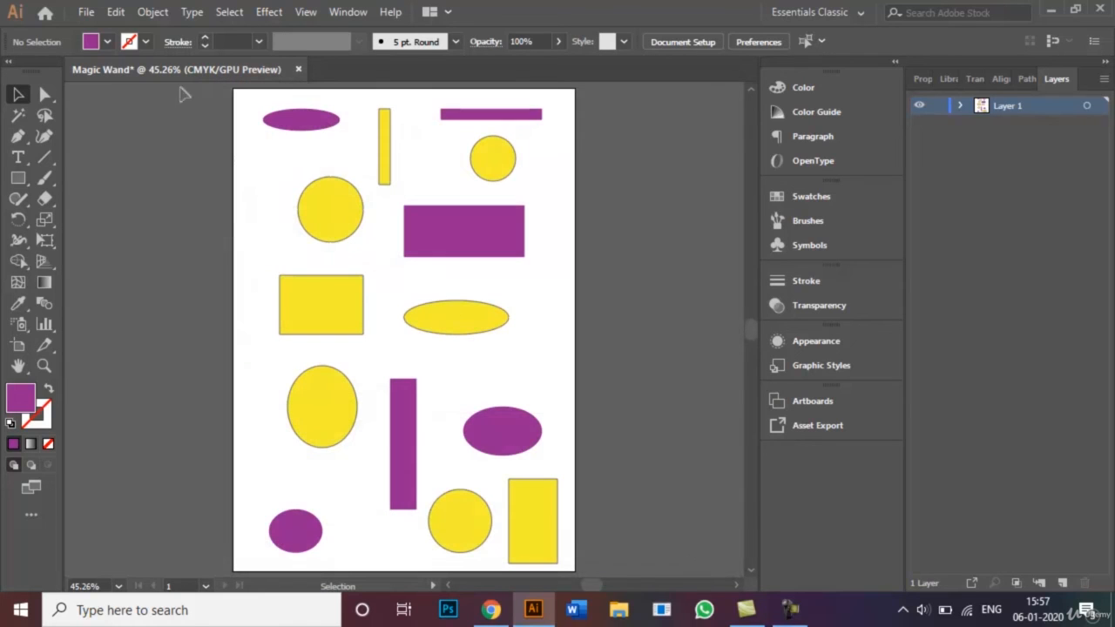
Step: View the Export As settings for Magic Wand.jpg in JPEG format and close them without exporting
{"action": "left_click", "coordinate": [85, 13]}
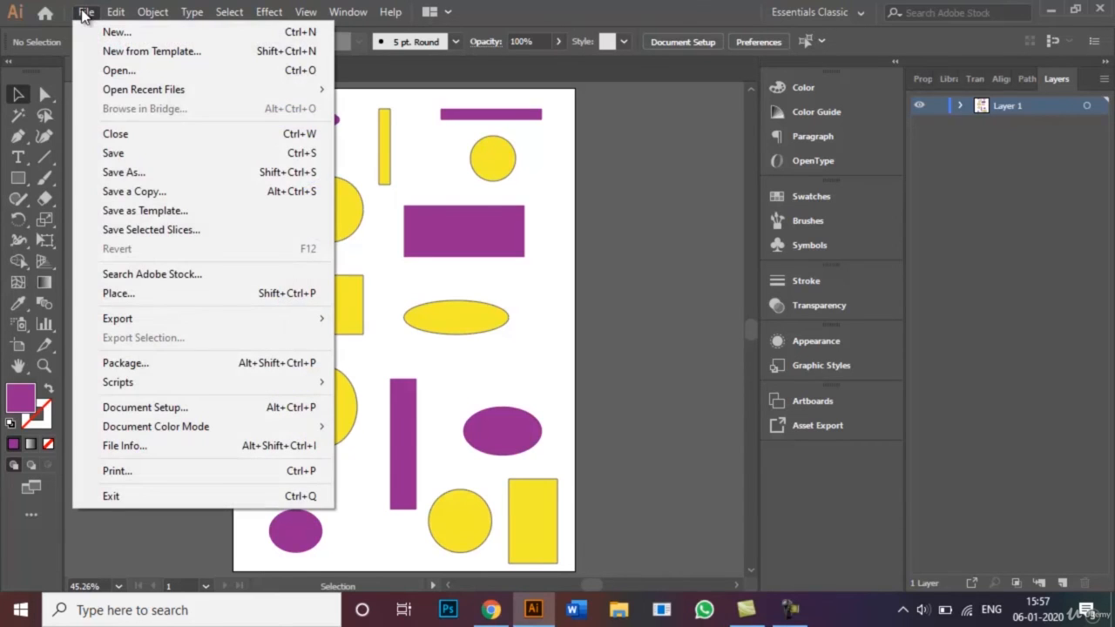
{"action": "mouse_move", "coordinate": [242, 319]}
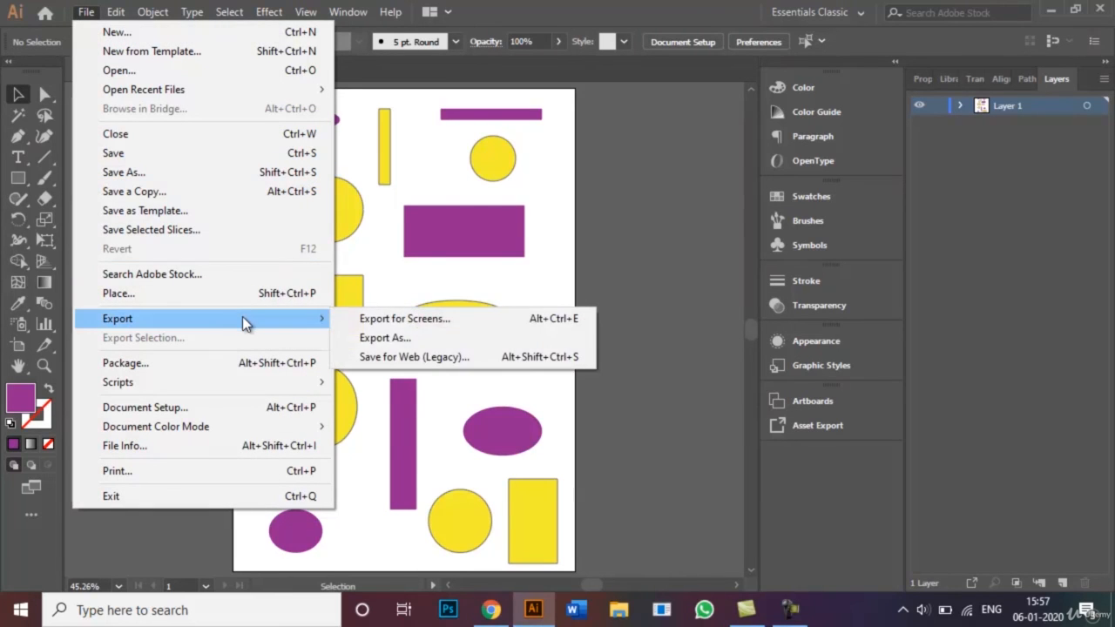
{"action": "left_click", "coordinate": [418, 340]}
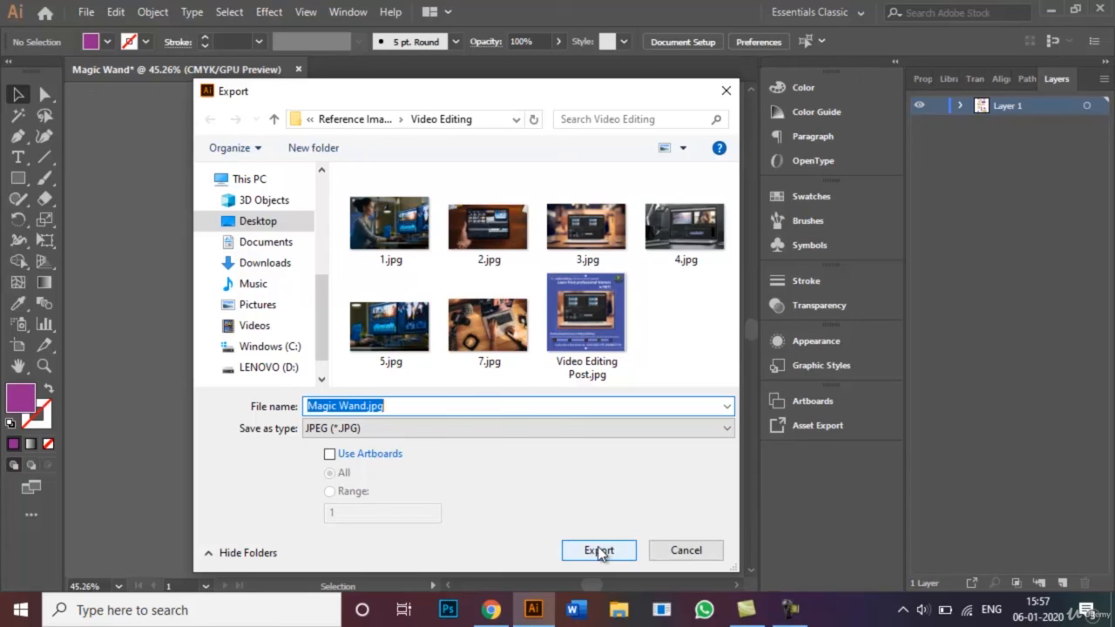
{"action": "left_click", "coordinate": [671, 550]}
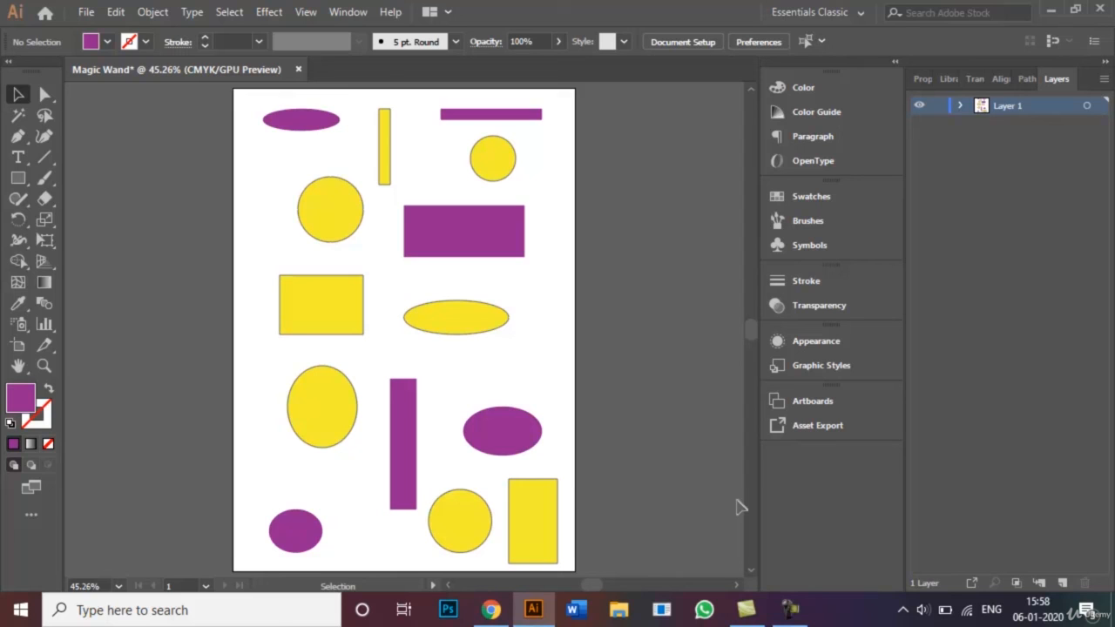
{"action": "mouse_move", "coordinate": [789, 607]}
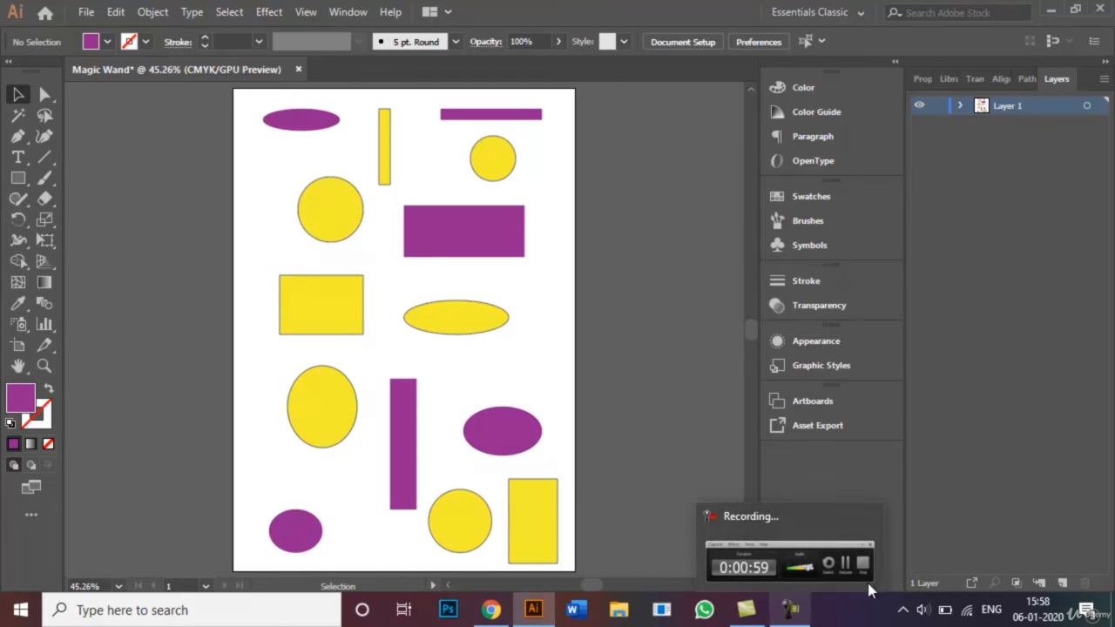